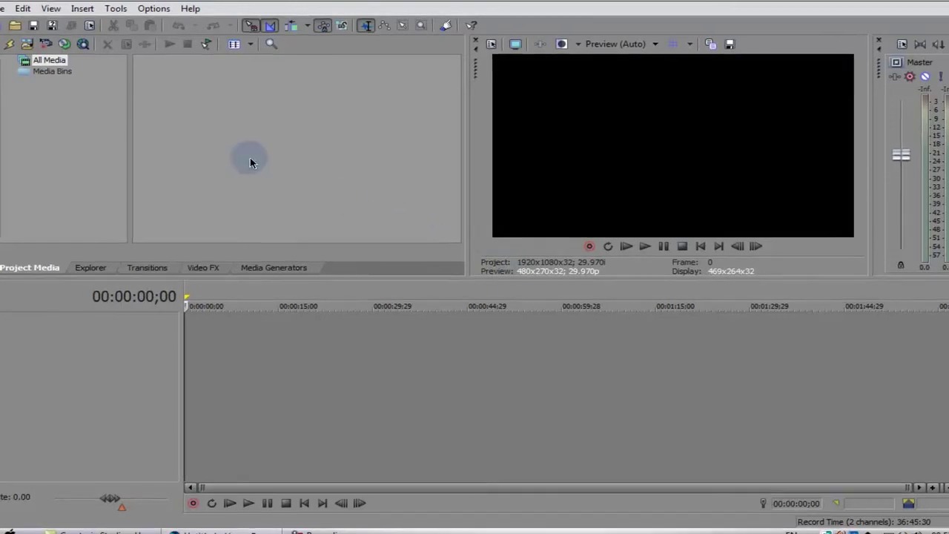
# Import the images Corporate_05.jpg, Corporate_06.jpg and Corporate_07.jpg into the project media.
pyautogui.click(12, 22)
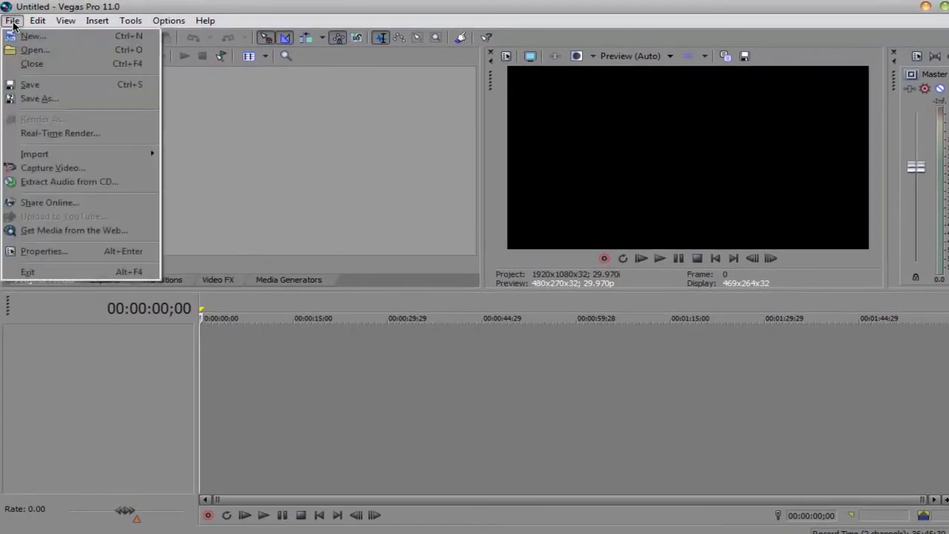
pyautogui.moveTo(95, 155)
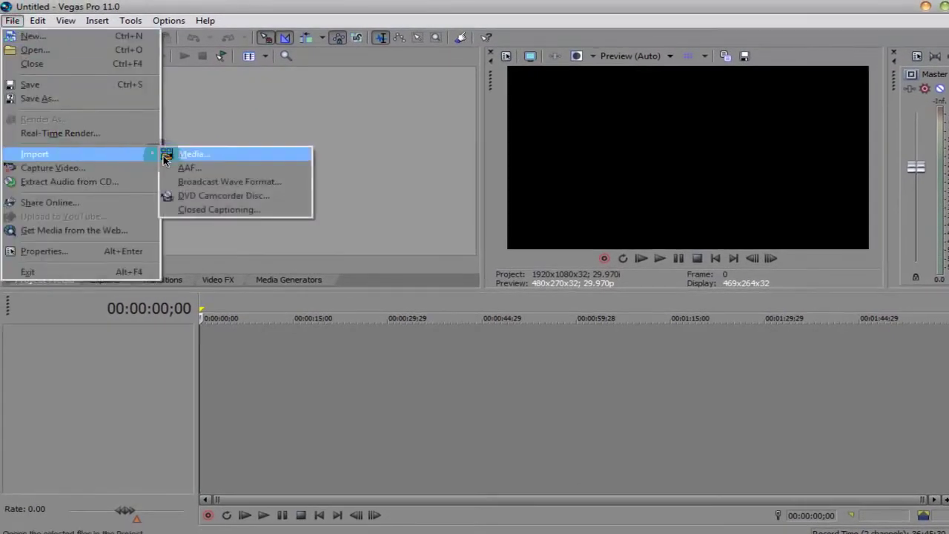
pyautogui.click(166, 155)
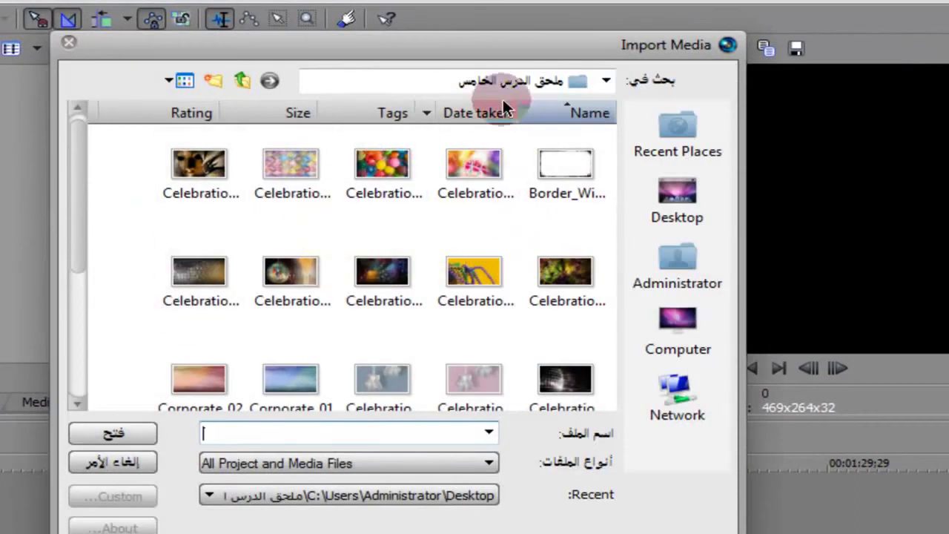
pyautogui.moveTo(74, 230); pyautogui.dragTo(95, 346)
pyautogui.moveTo(138, 232); pyautogui.dragTo(178, 272)
pyautogui.moveTo(406, 287); pyautogui.dragTo(405, 286)
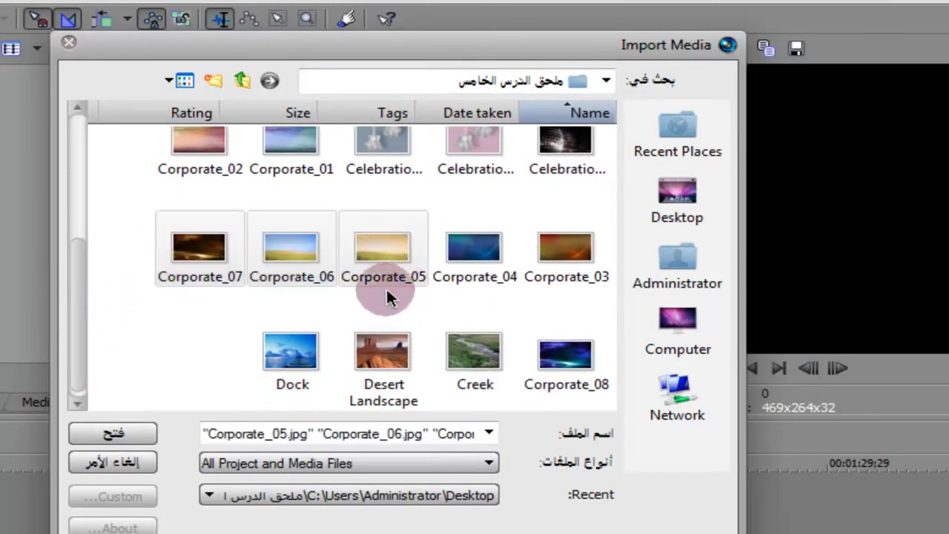
pyautogui.click(127, 431)
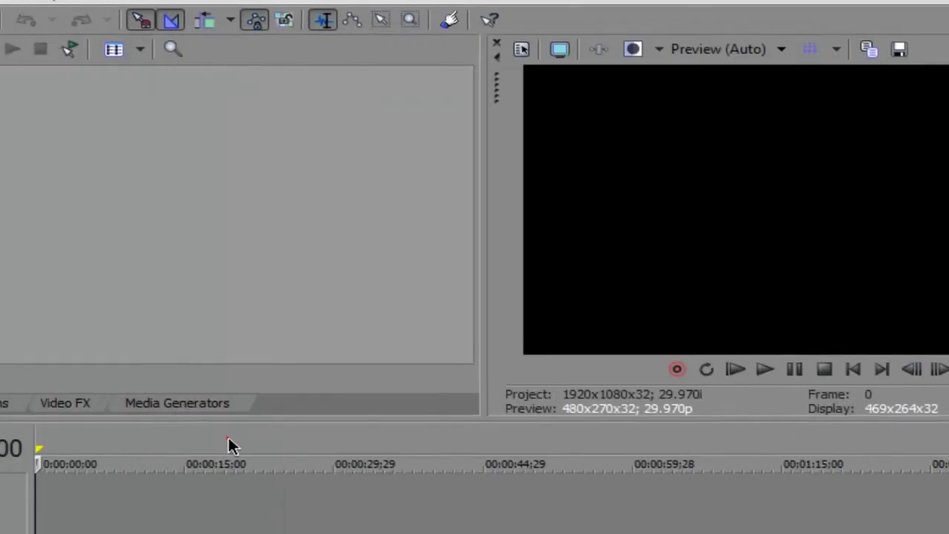
# Place the three imported images one after another on a new video track, starting at time zero.
pyautogui.moveTo(378, 152); pyautogui.dragTo(334, 512)
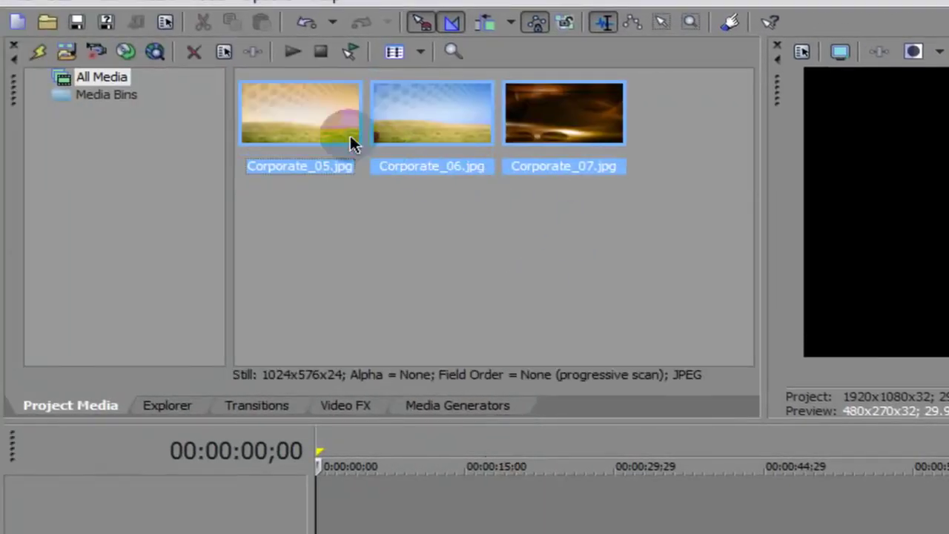
pyautogui.moveTo(189, 283); pyautogui.dragTo(187, 283)
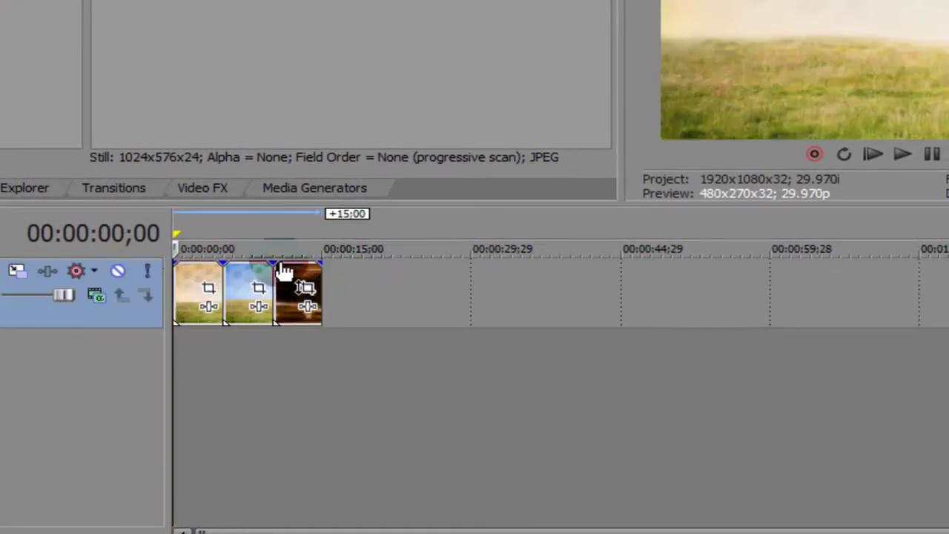
pyautogui.click(247, 280)
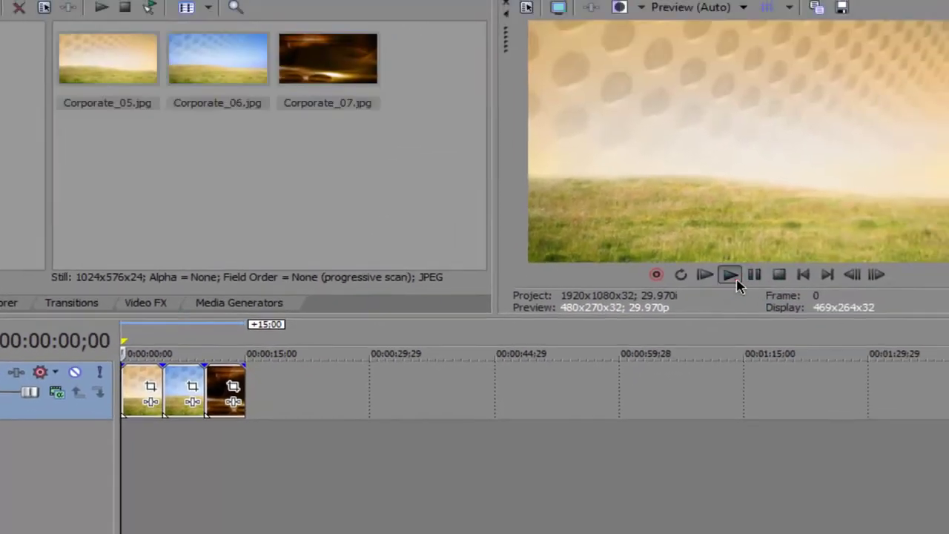
# Play through the image sequence to check the cuts without transitions, then return the cursor to the start.
pyautogui.click(904, 155)
pyautogui.click(208, 430)
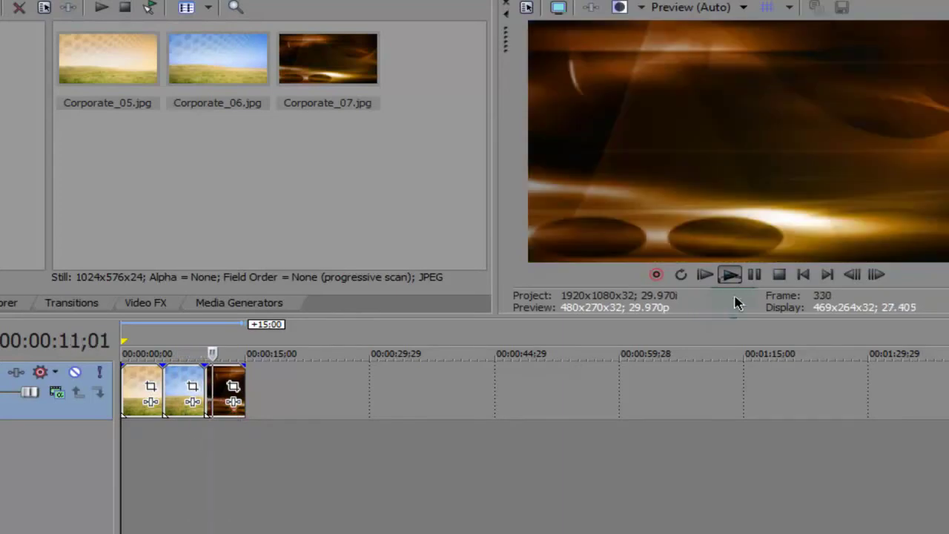
pyautogui.click(753, 278)
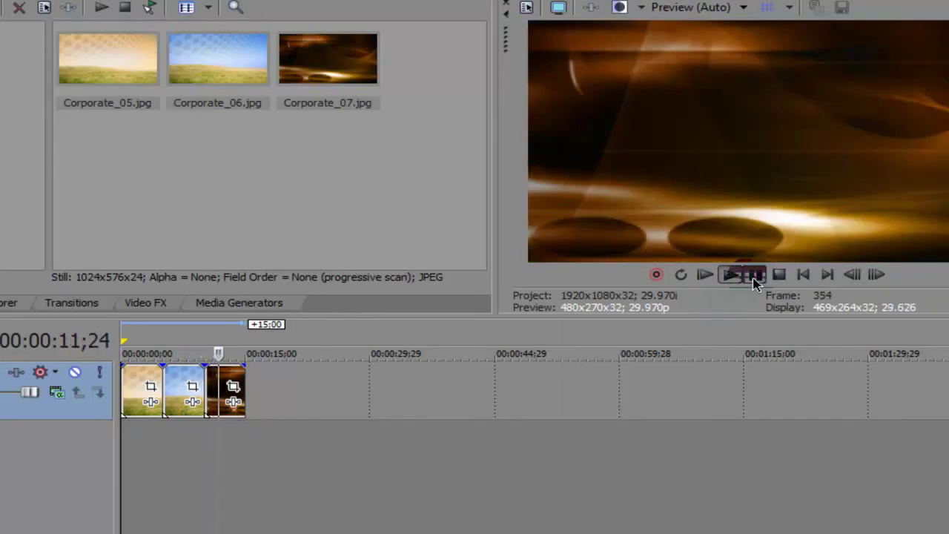
pyautogui.click(804, 275)
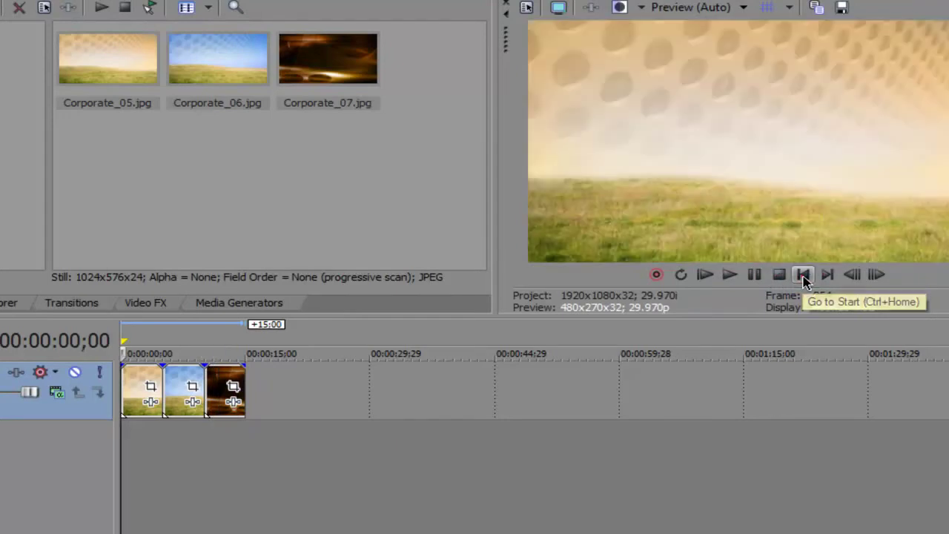
# Add a fade-in of about 3;20 to the beginning of the first image clip.
pyautogui.click(131, 386)
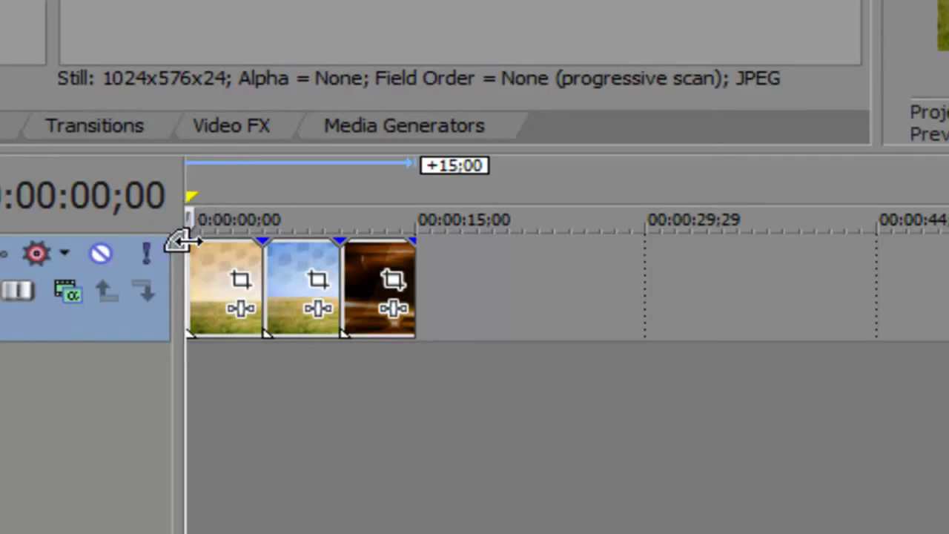
pyautogui.moveTo(184, 240); pyautogui.dragTo(242, 240)
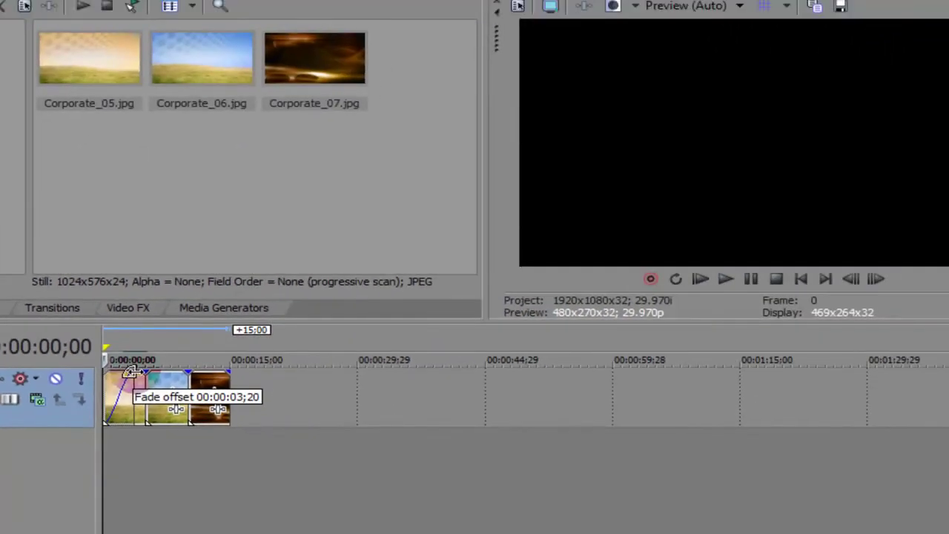
pyautogui.moveTo(129, 371); pyautogui.dragTo(129, 370)
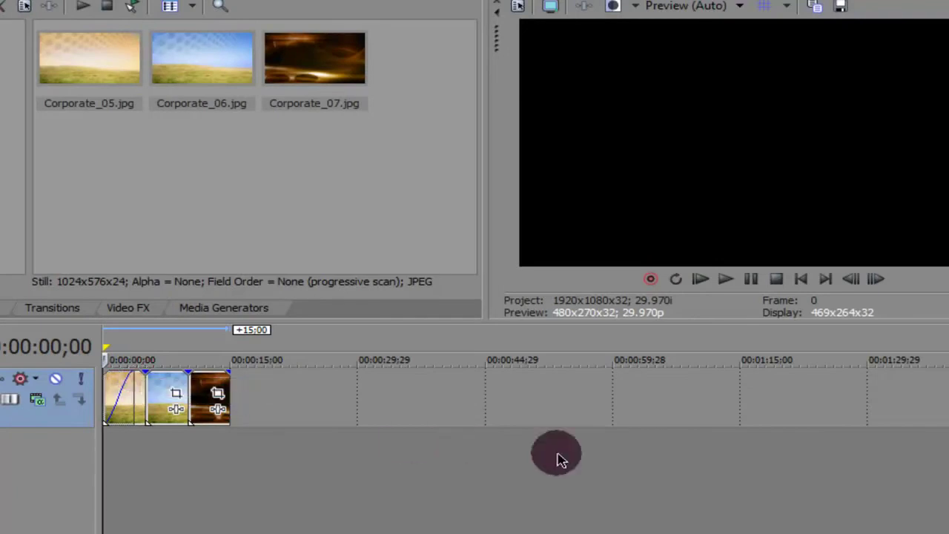
# Preview the first clip's fade-in, return to the start and remove the fade-in.
pyautogui.click(710, 284)
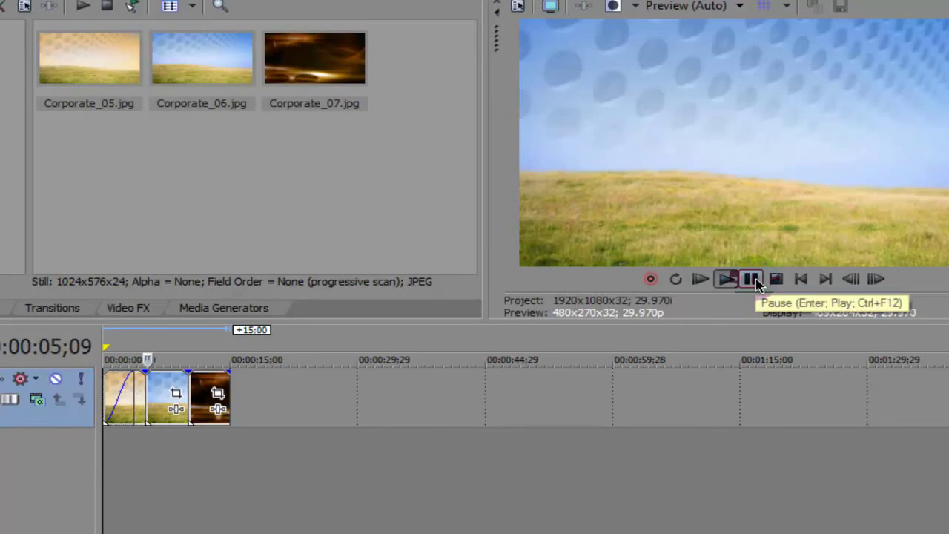
pyautogui.click(756, 286)
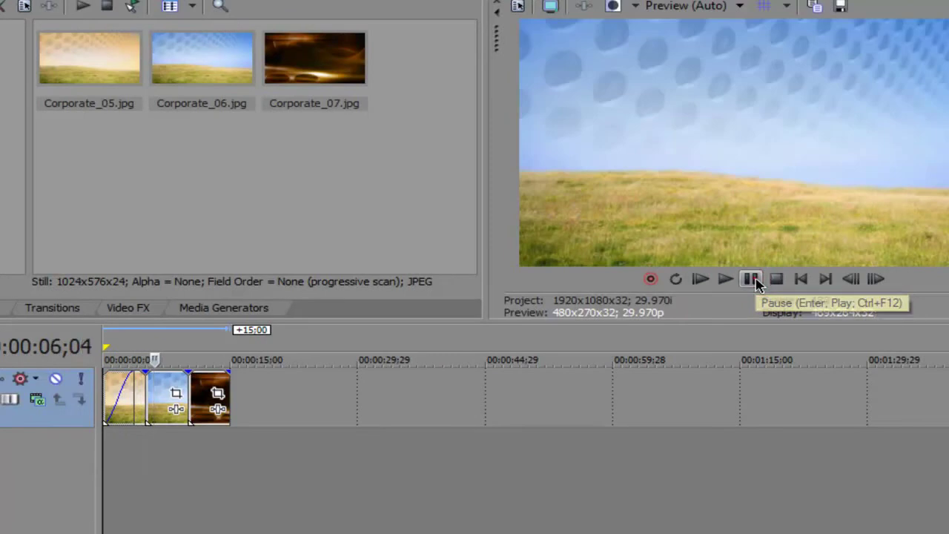
pyautogui.click(799, 280)
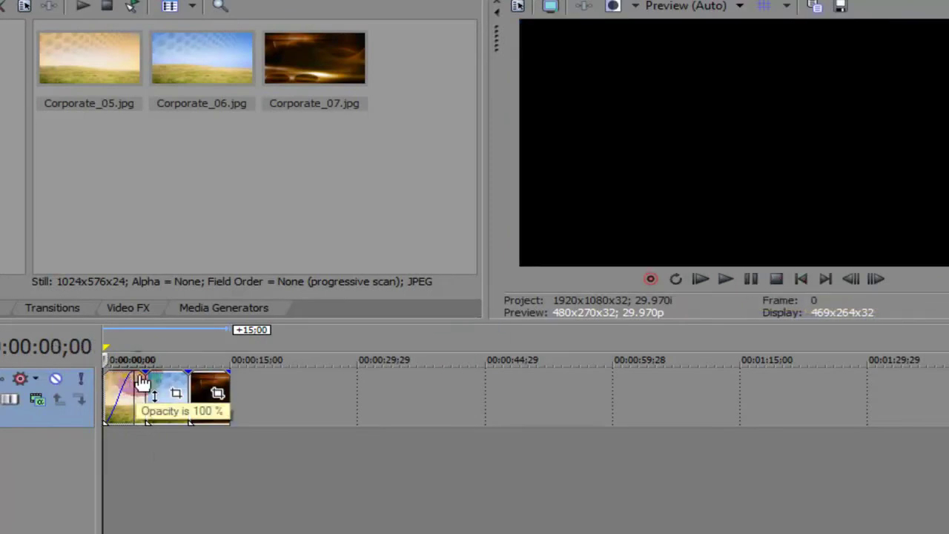
pyautogui.moveTo(137, 376); pyautogui.dragTo(107, 376)
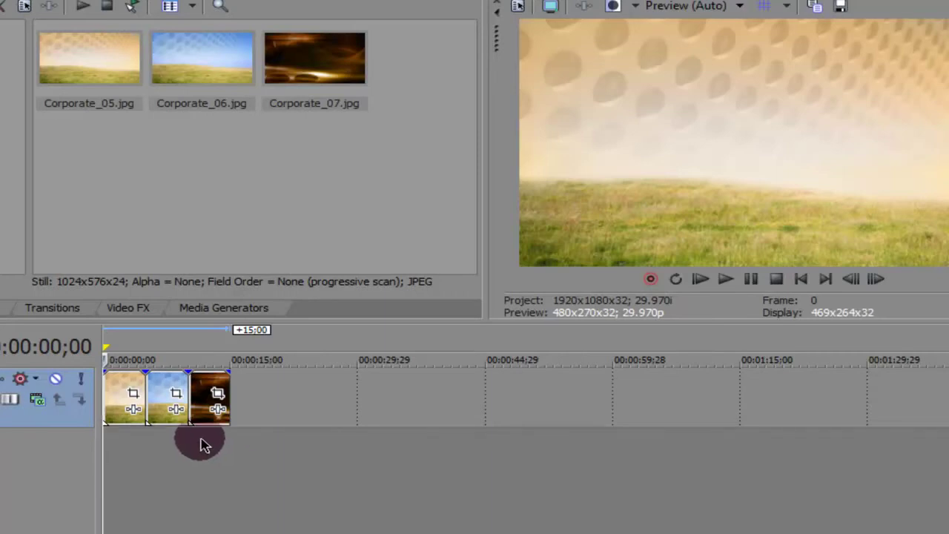
# Apply the Simple preset of the 3D Blinds transition to the start of the first clip, keeping its default settings.
pyautogui.click(52, 308)
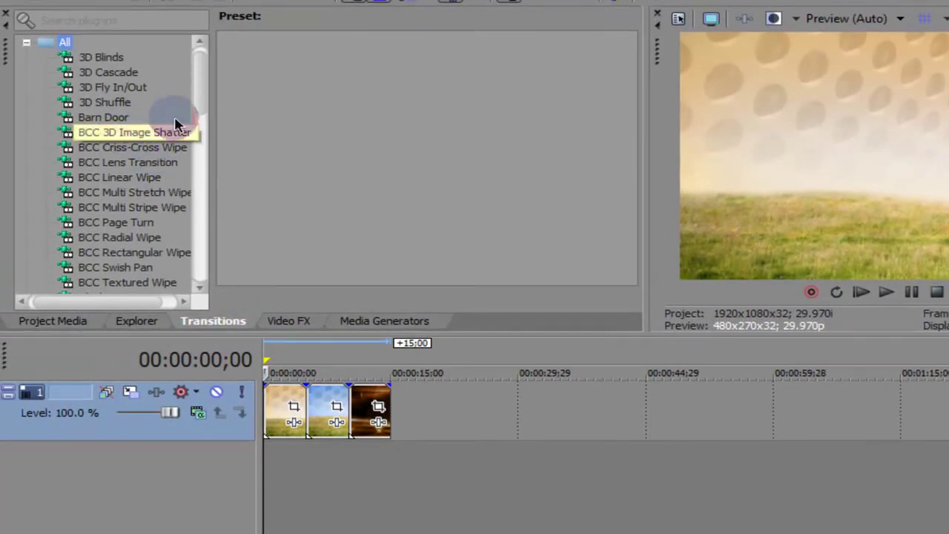
pyautogui.moveTo(199, 100); pyautogui.dragTo(206, 108)
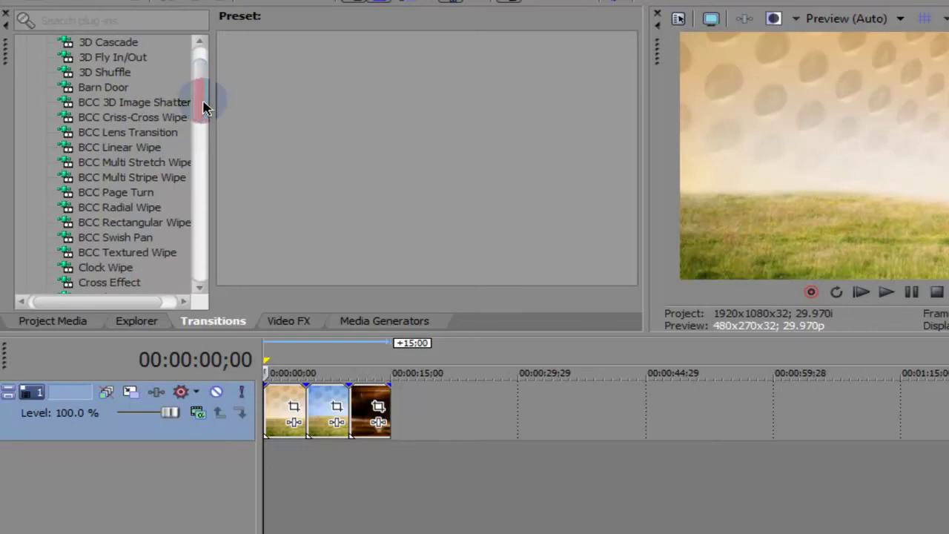
pyautogui.moveTo(203, 109); pyautogui.dragTo(197, 84)
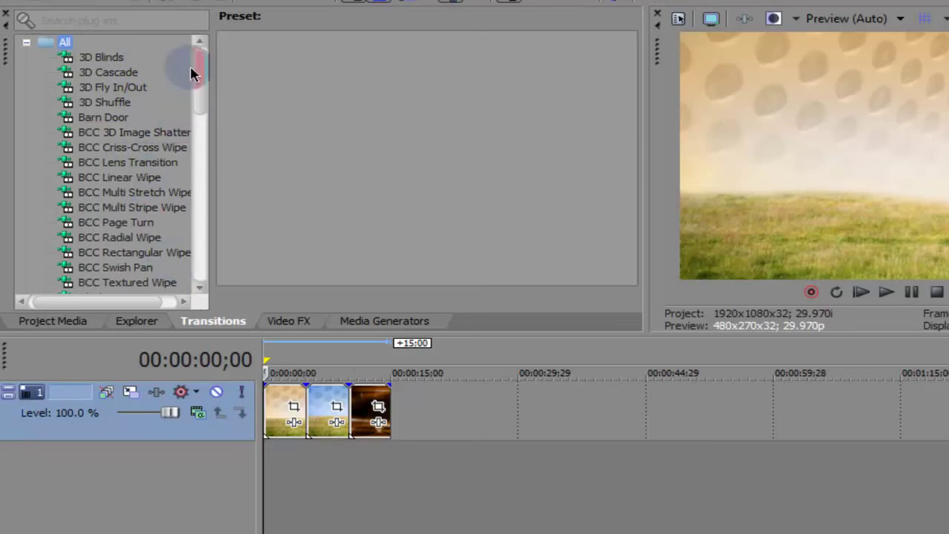
pyautogui.click(111, 60)
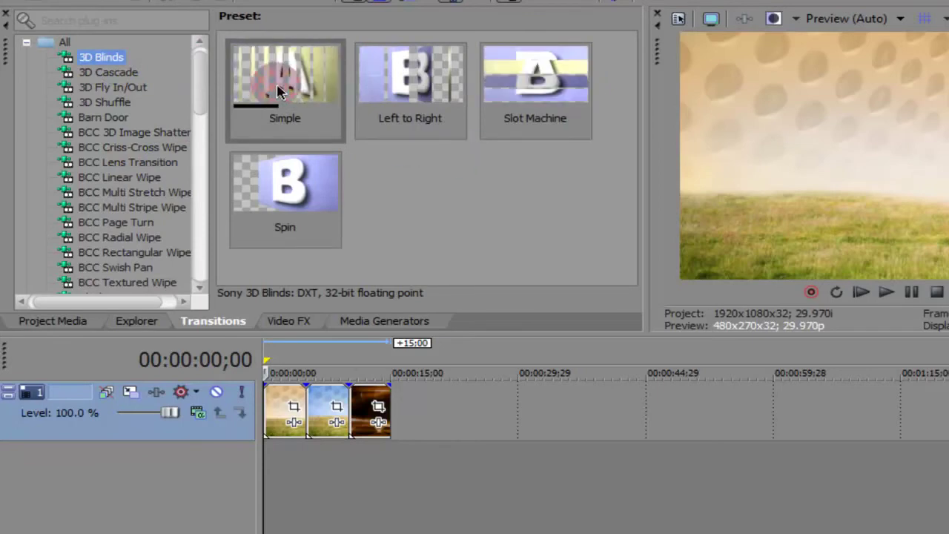
pyautogui.moveTo(302, 89); pyautogui.dragTo(267, 437)
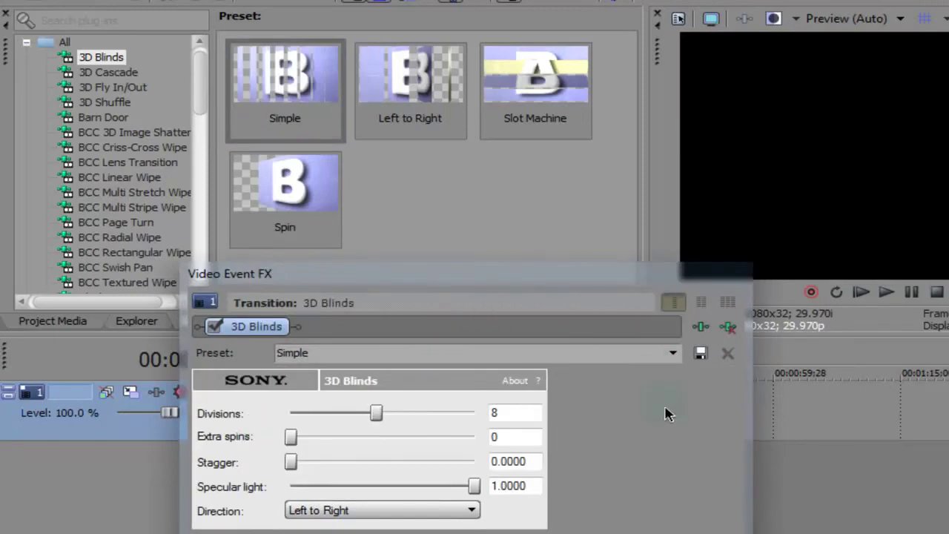
pyautogui.click(541, 387)
pyautogui.click(739, 274)
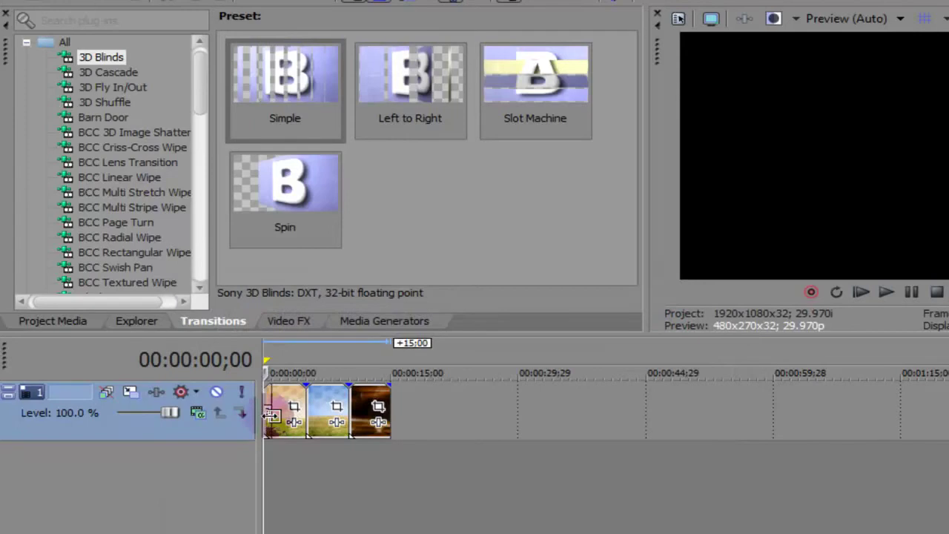
pyautogui.moveTo(281, 406); pyautogui.dragTo(282, 403)
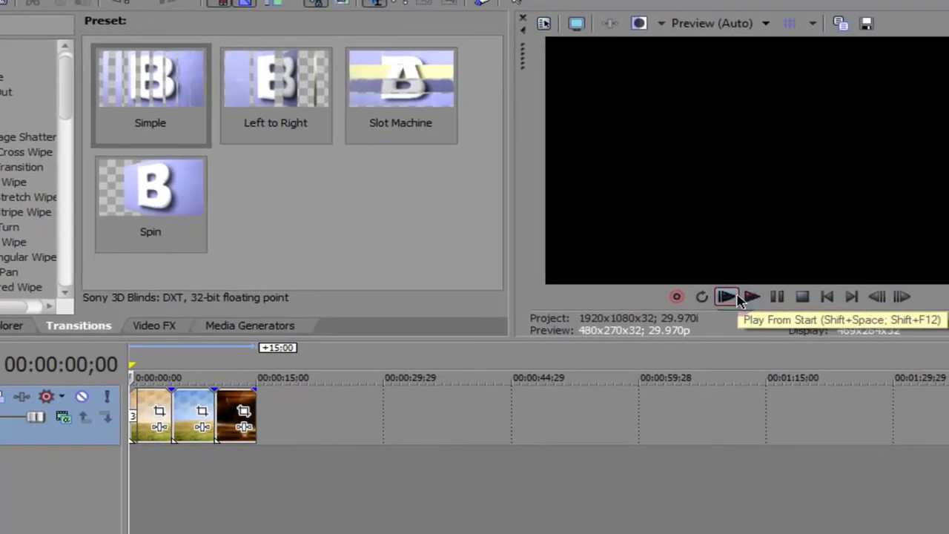
# Preview the 3D Blinds transition and lengthen it to cover most of the first clip.
pyautogui.click(738, 297)
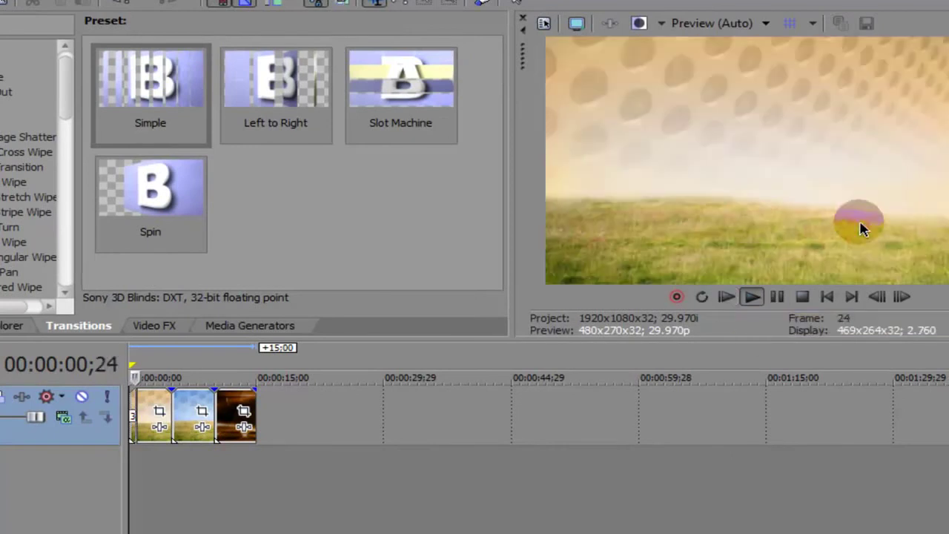
pyautogui.click(776, 296)
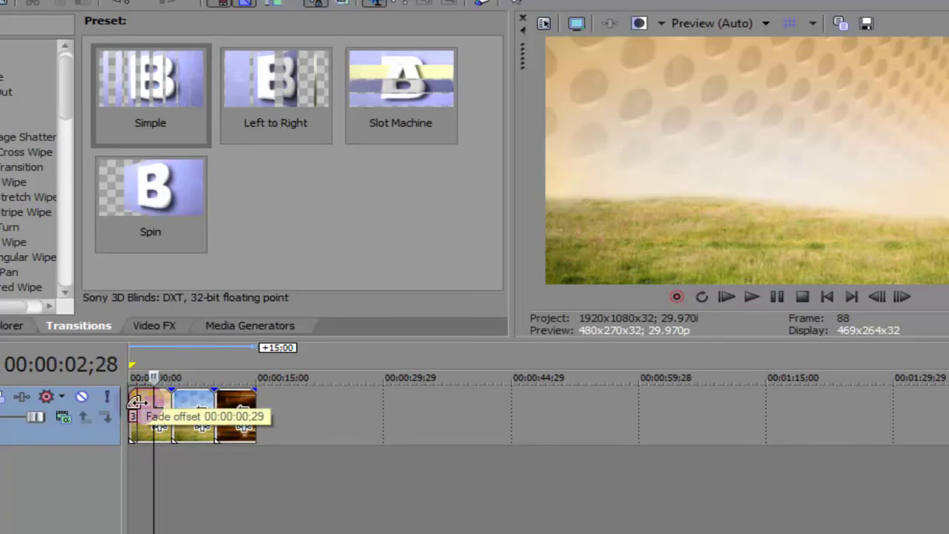
pyautogui.moveTo(136, 401); pyautogui.dragTo(163, 399)
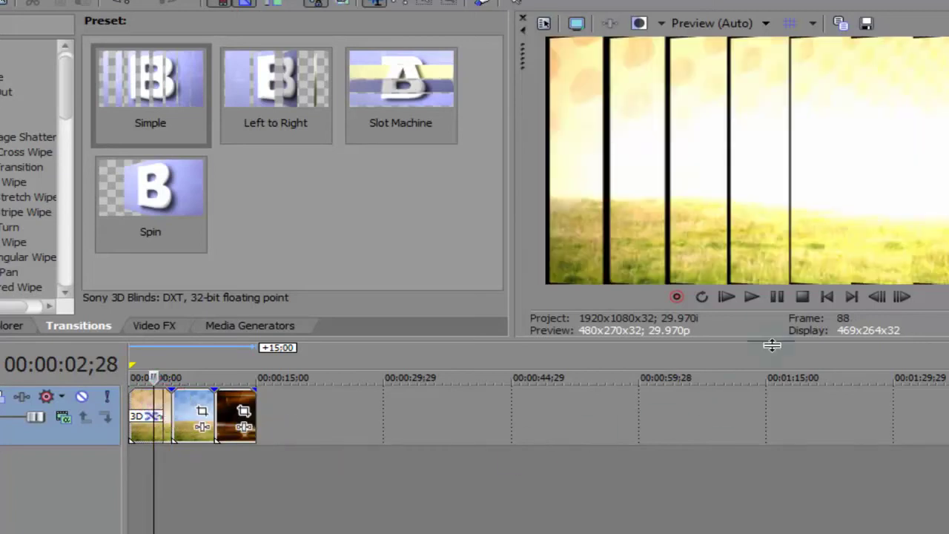
# Play the lengthened 3D Blinds transition from the beginning, then return the cursor to the start.
pyautogui.click(725, 297)
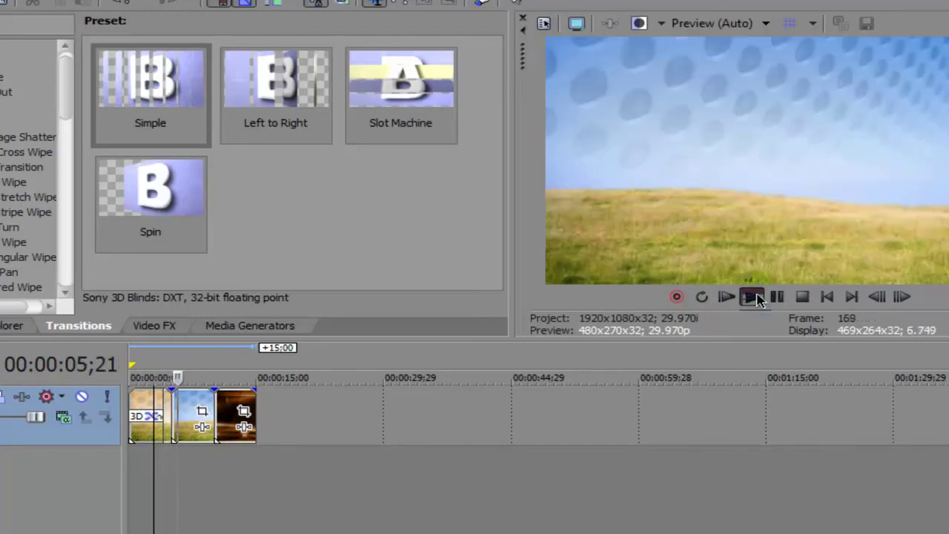
pyautogui.click(776, 296)
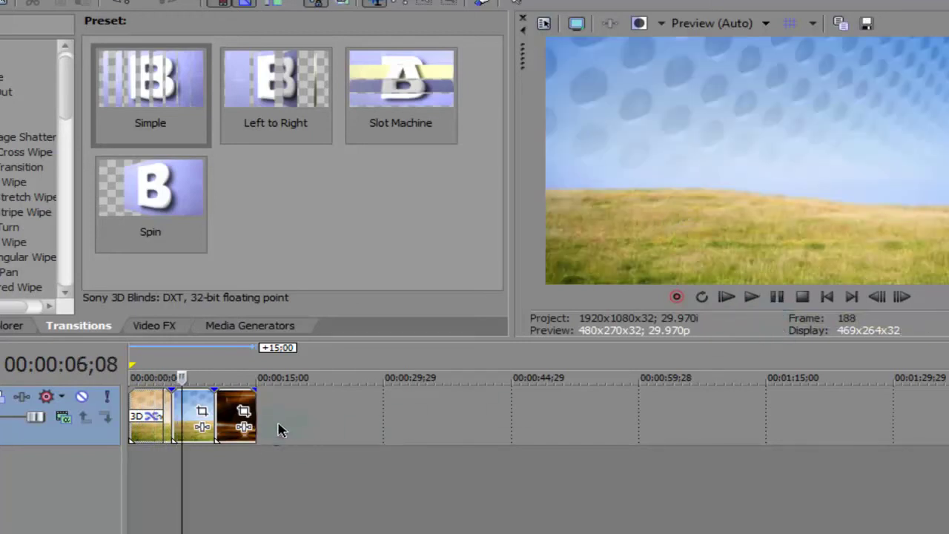
pyautogui.click(301, 451)
pyautogui.click(828, 296)
# Apply the Default preset of the 3D Fly In/Out transition between the first and second clips, keeping its default settings.
pyautogui.click(231, 504)
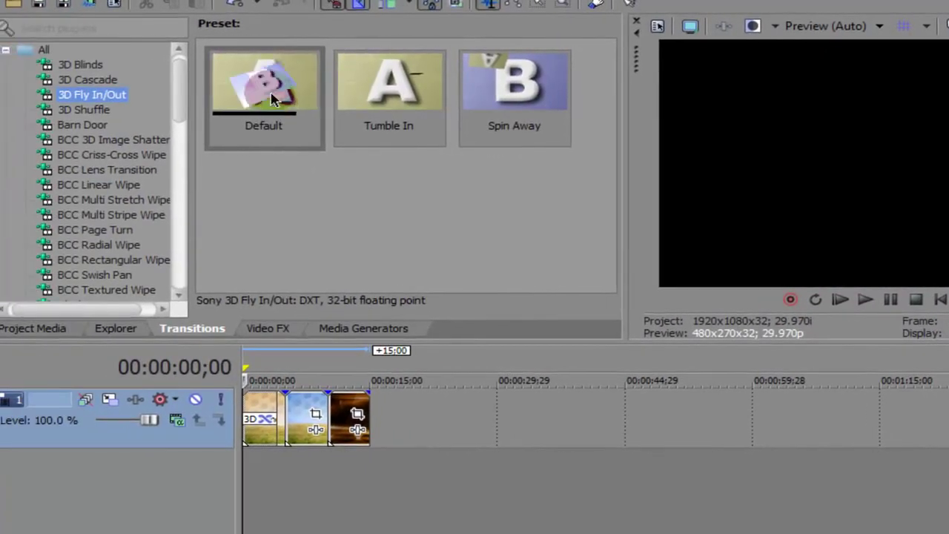
pyautogui.moveTo(263, 83); pyautogui.dragTo(289, 447)
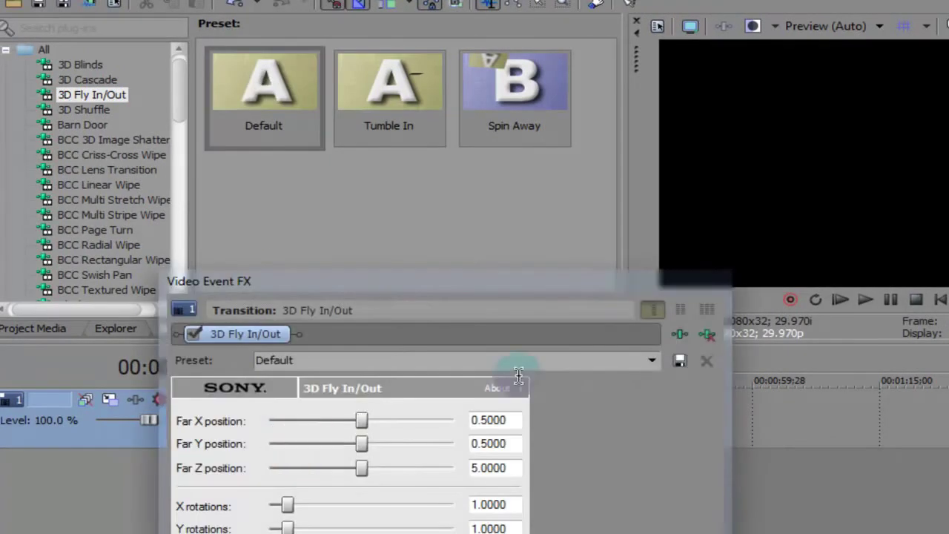
pyautogui.click(716, 285)
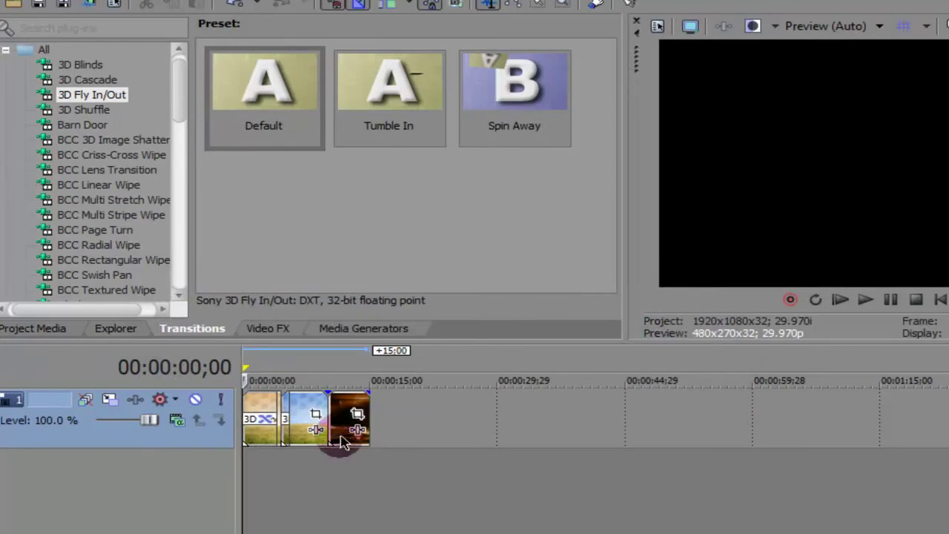
# Lengthen the 3D Fly In/Out transition to about 4;15 and play the result.
pyautogui.moveTo(291, 424); pyautogui.dragTo(315, 402)
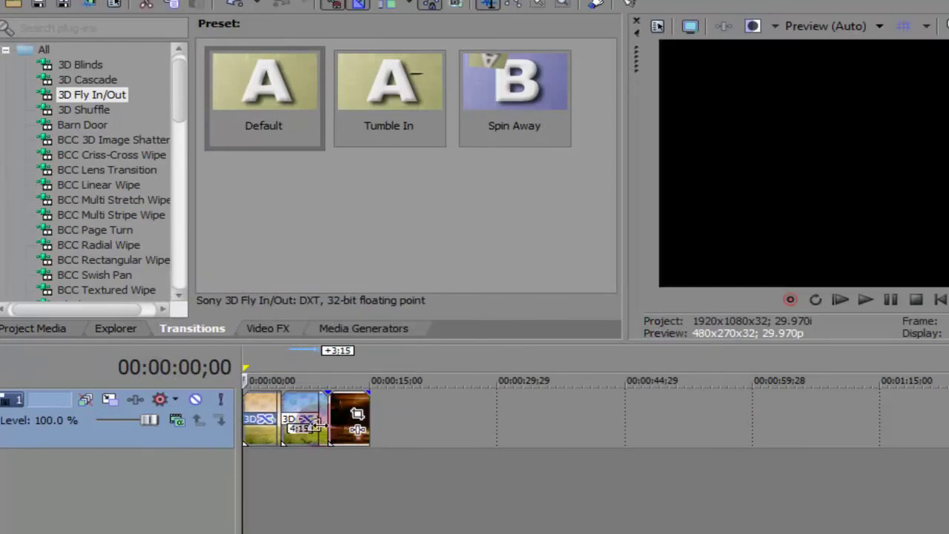
pyautogui.click(862, 298)
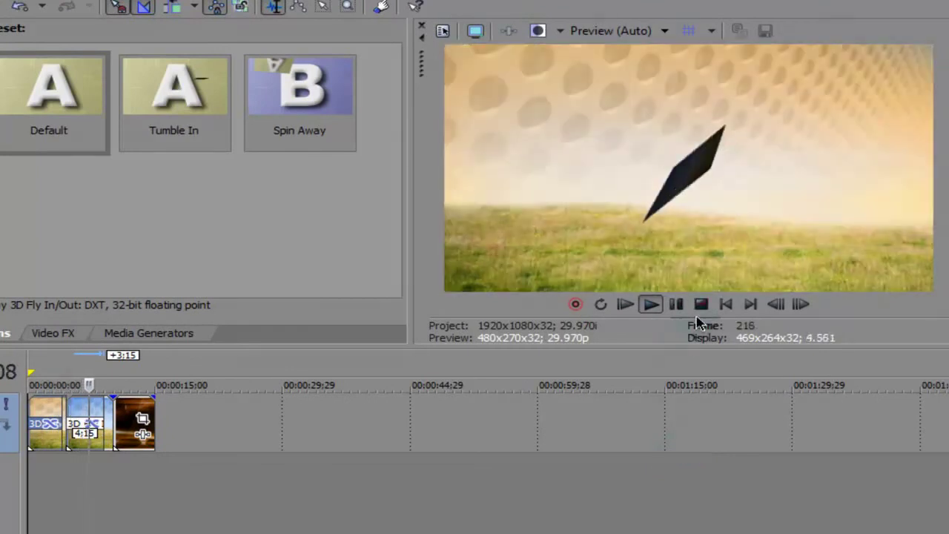
# Pause the playback after watching the 3D Fly In/Out transition and return the cursor to the start.
pyautogui.click(679, 232)
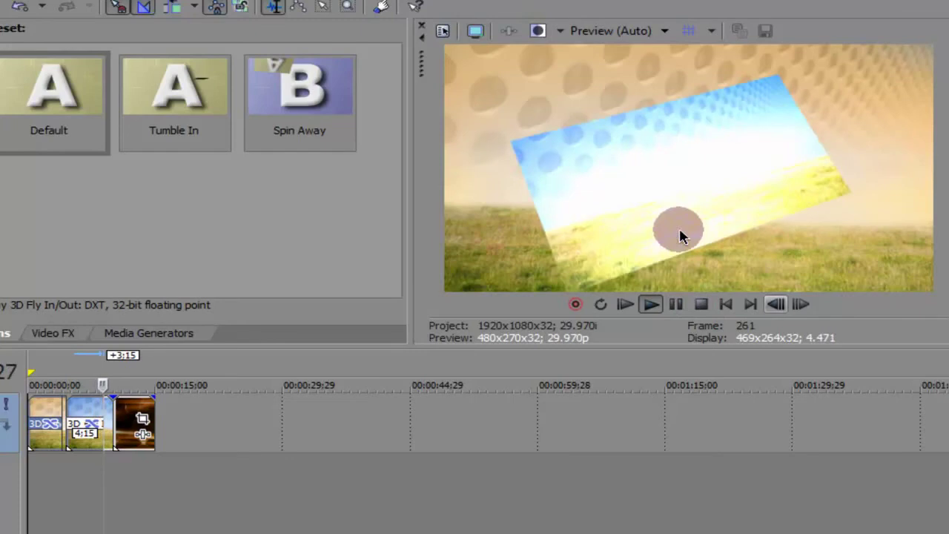
pyautogui.click(675, 304)
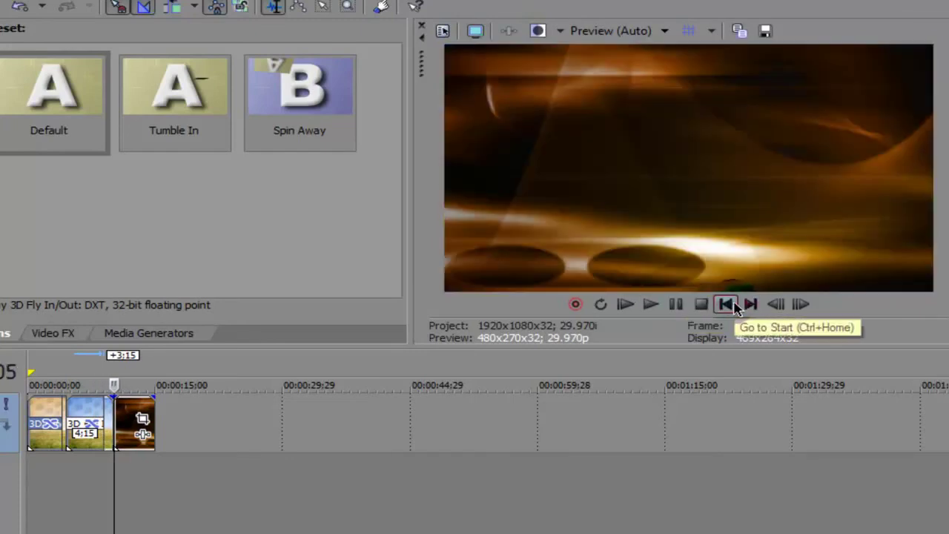
pyautogui.click(733, 308)
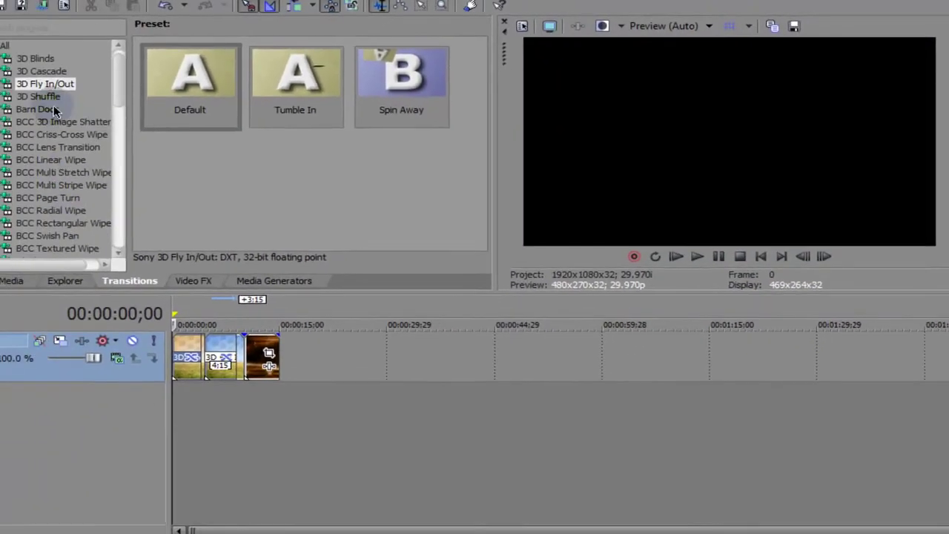
# Apply the Floral Growth preset of the Gradient Wipe transition between the second and third clips, keeping its default settings.
pyautogui.moveTo(123, 99); pyautogui.dragTo(124, 137)
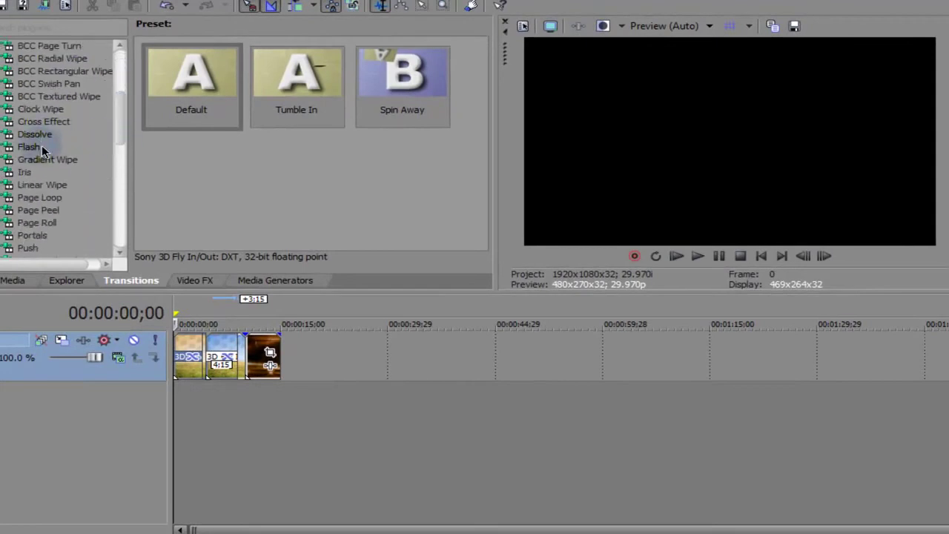
pyautogui.click(46, 159)
pyautogui.moveTo(480, 72); pyautogui.dragTo(479, 229)
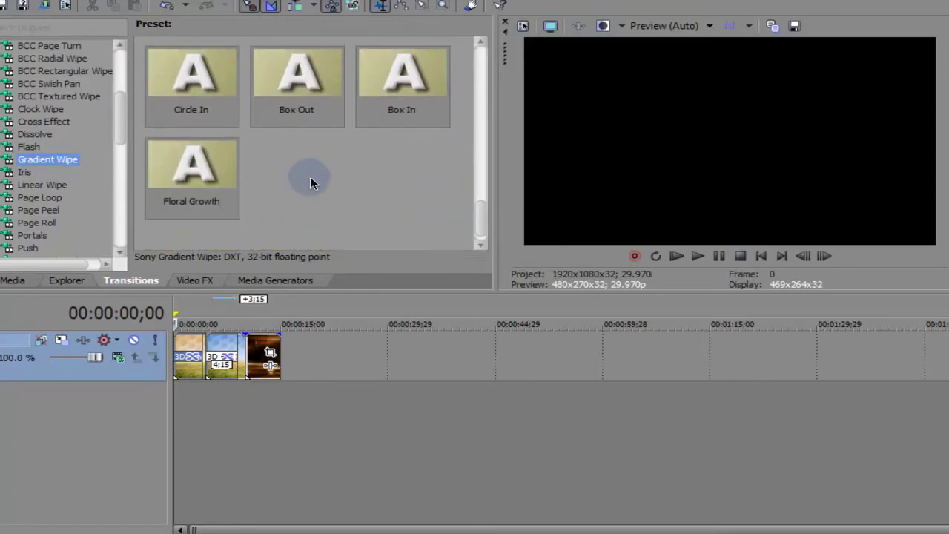
pyautogui.click(185, 168)
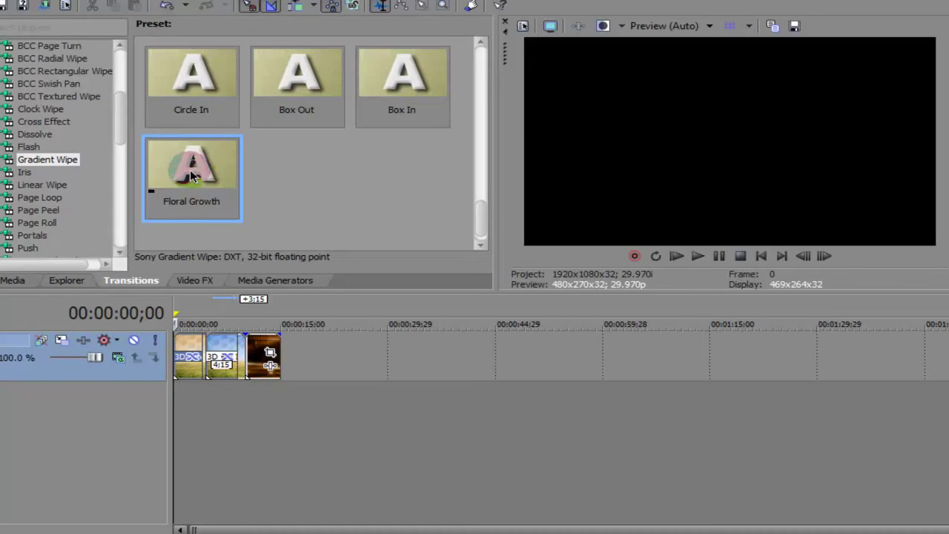
pyautogui.moveTo(236, 255); pyautogui.dragTo(247, 358)
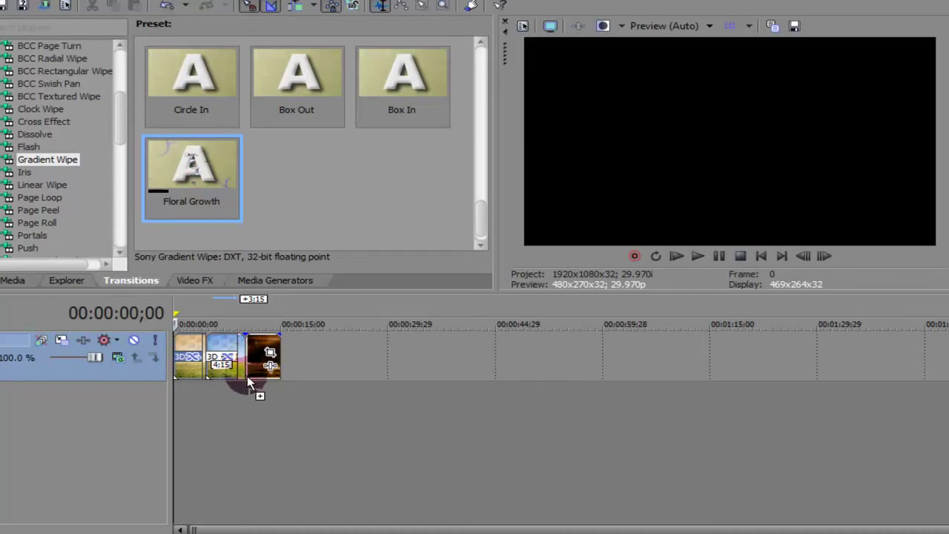
pyautogui.moveTo(250, 382); pyautogui.dragTo(250, 382)
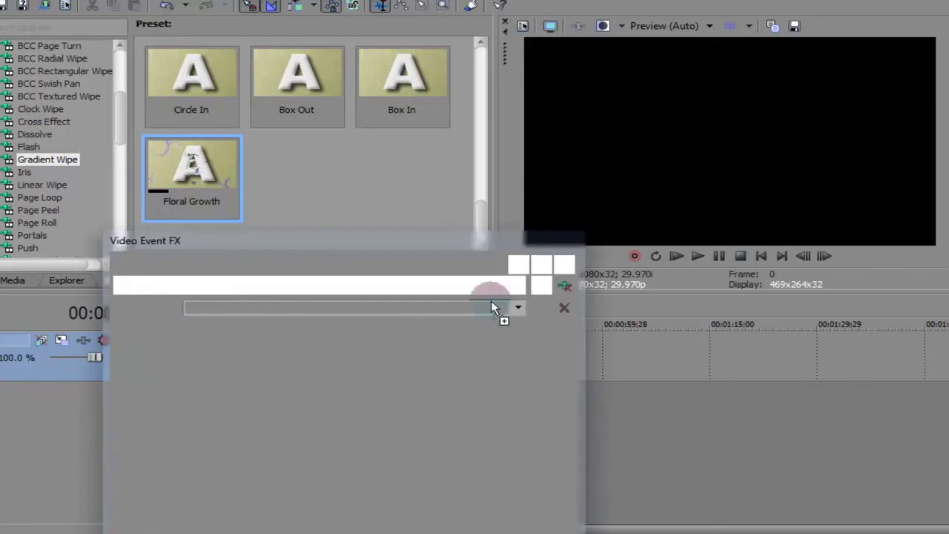
pyautogui.click(567, 245)
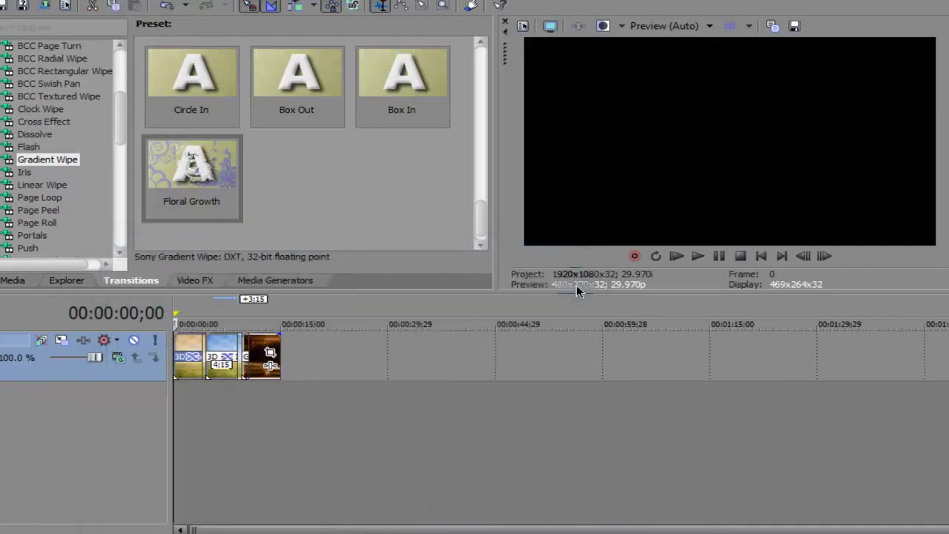
# Lengthen the Gradient Wipe transition to about 4;15 and play the whole sequence from the start.
pyautogui.moveTo(256, 349); pyautogui.dragTo(271, 341)
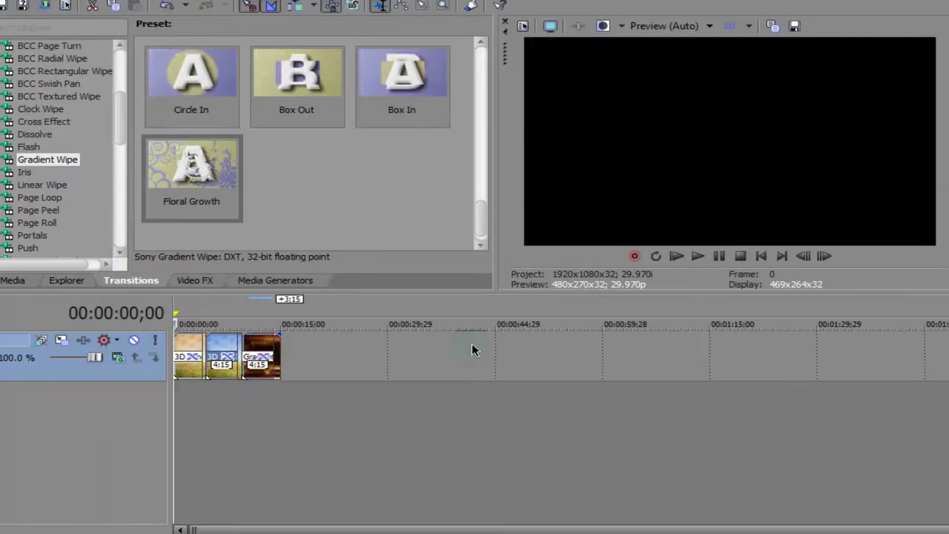
pyautogui.click(675, 256)
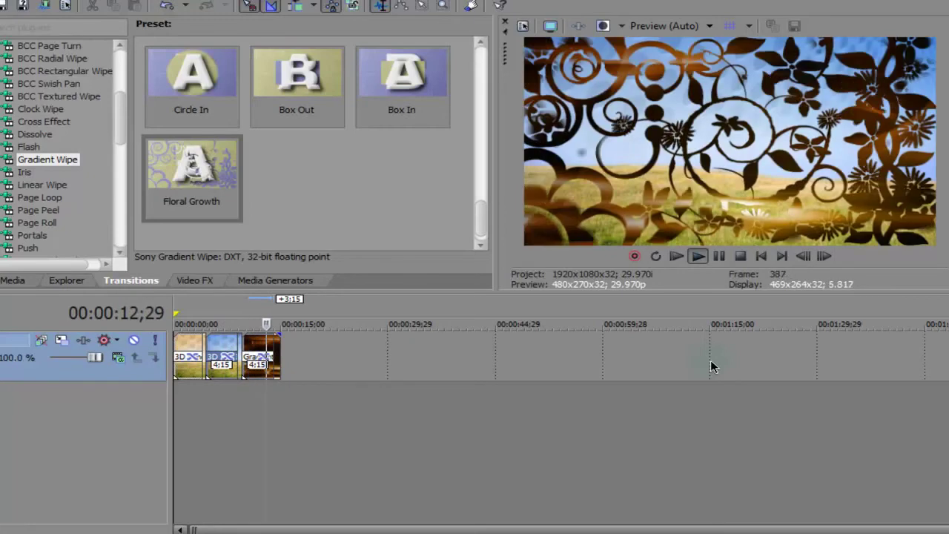
pyautogui.click(719, 256)
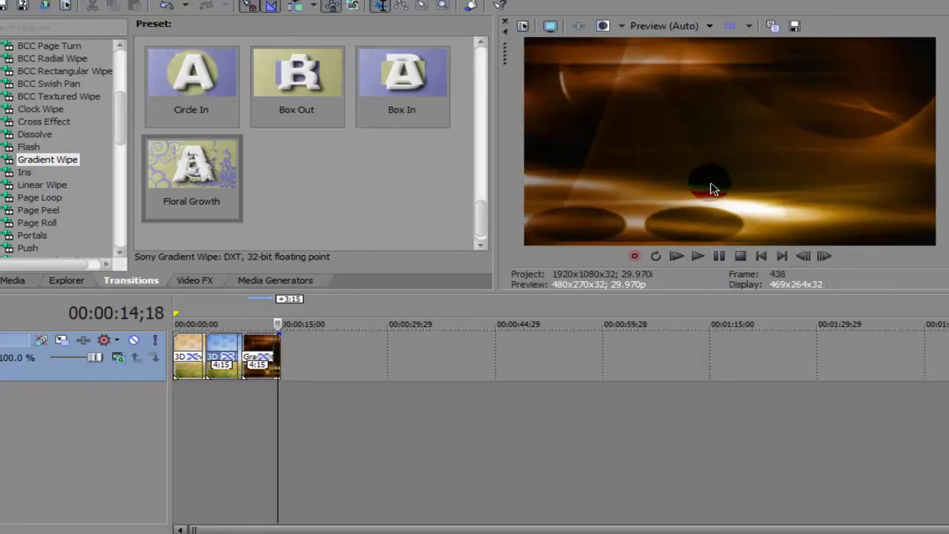
pyautogui.click(739, 256)
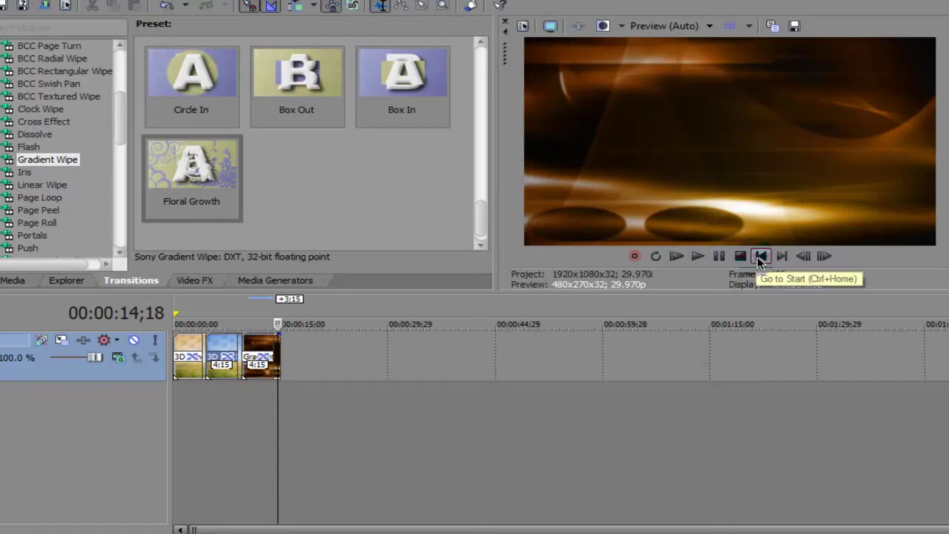
# Set the preview quality to Good (Half) and play the sequence from the start.
pyautogui.click(709, 26)
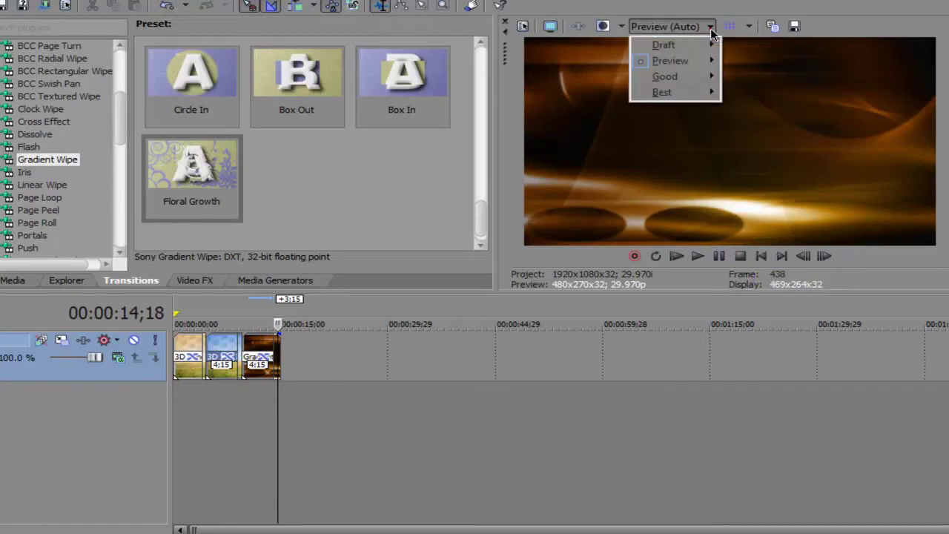
pyautogui.moveTo(697, 79)
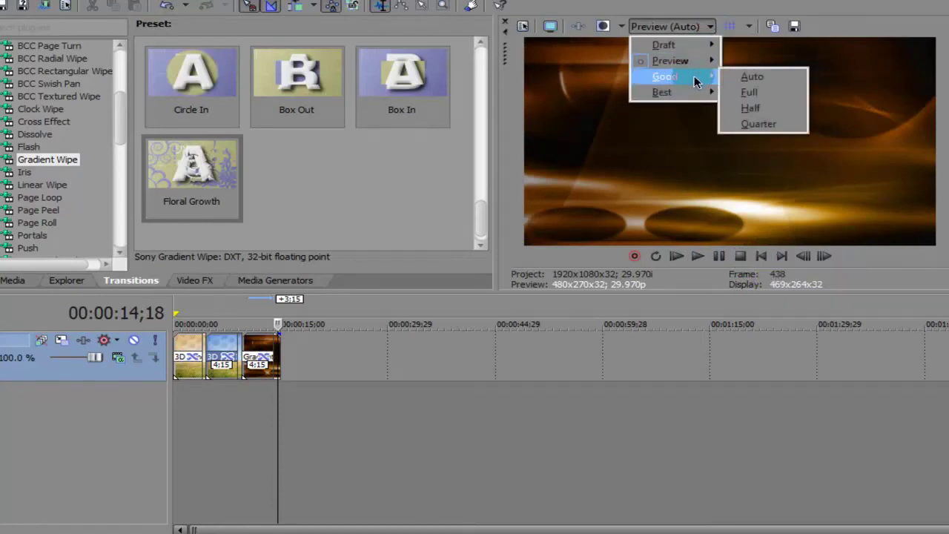
pyautogui.click(750, 109)
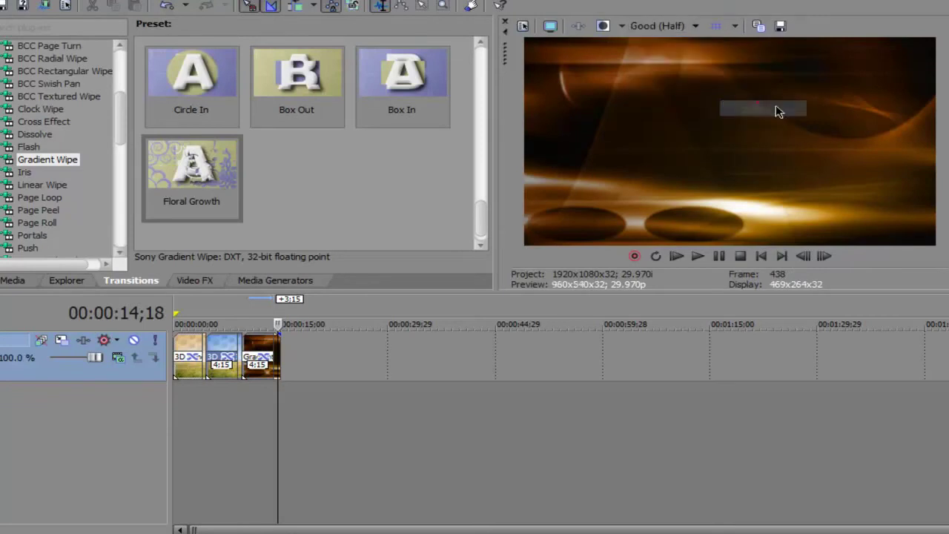
pyautogui.click(760, 256)
pyautogui.click(683, 259)
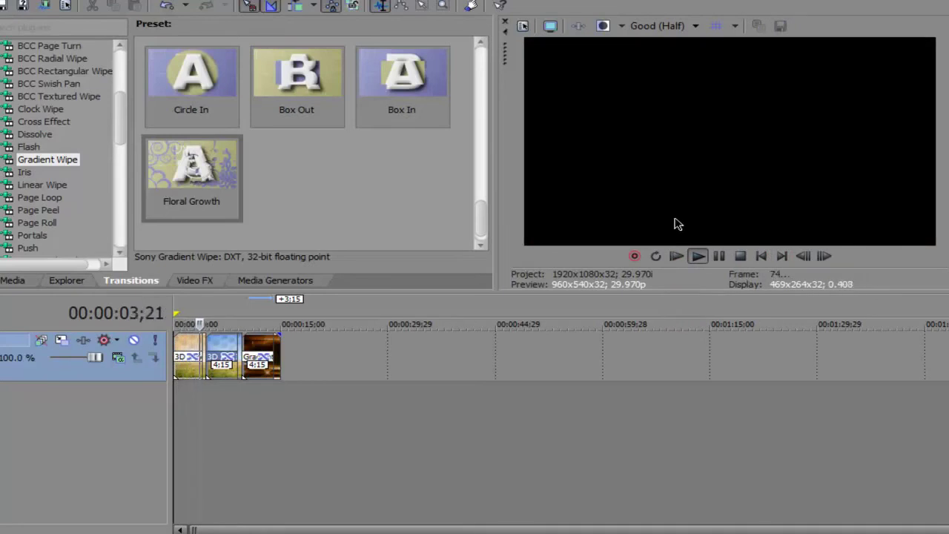
pyautogui.click(719, 256)
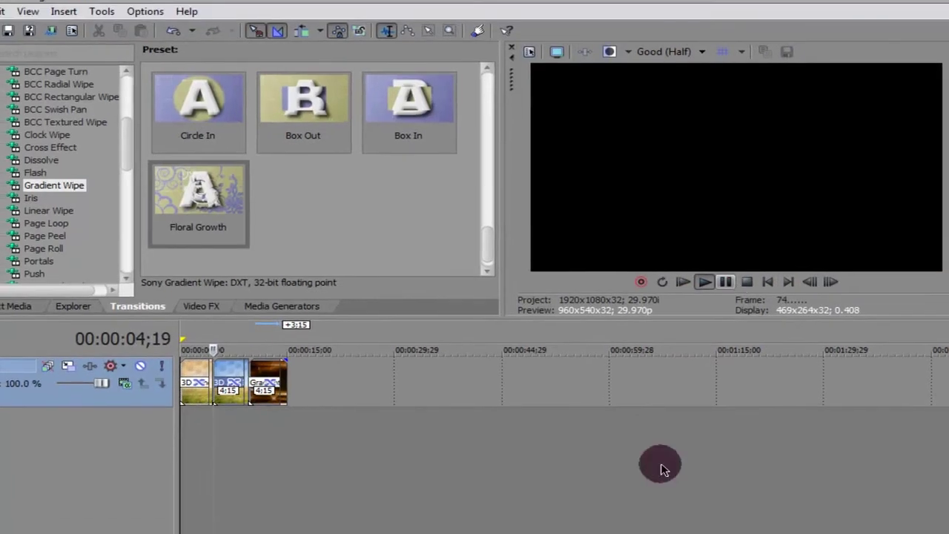
# Set the preview quality to Good (Auto), play the sequence from the start and return the cursor to the beginning.
pyautogui.press('F10')
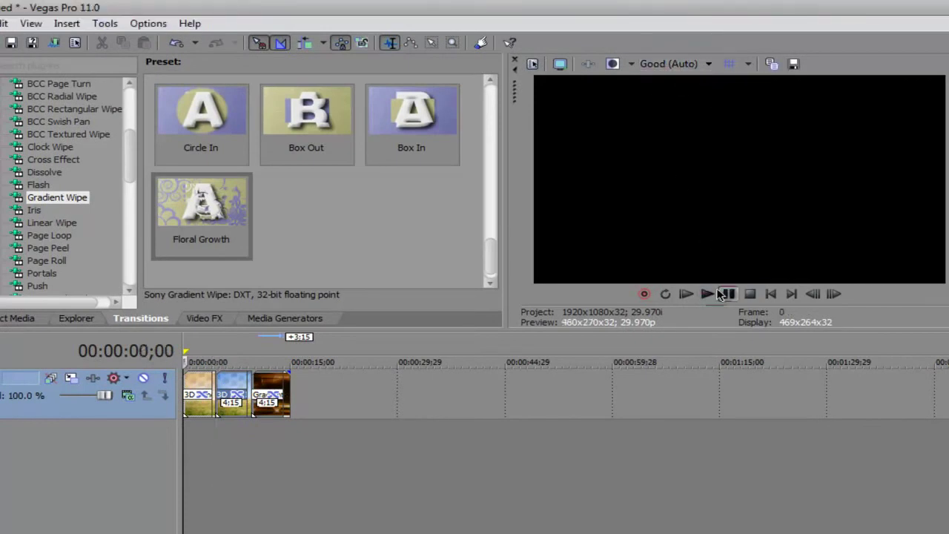
pyautogui.click(686, 294)
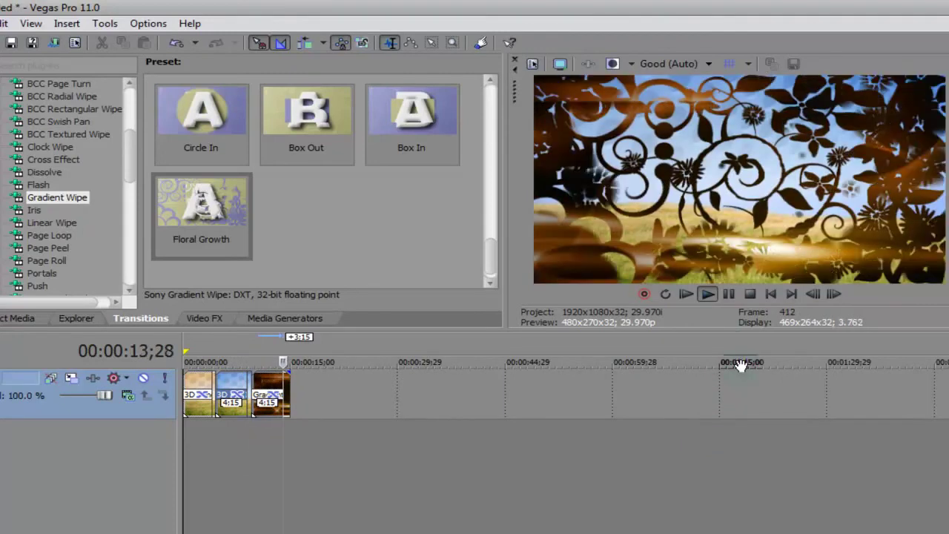
pyautogui.click(733, 296)
pyautogui.click(770, 294)
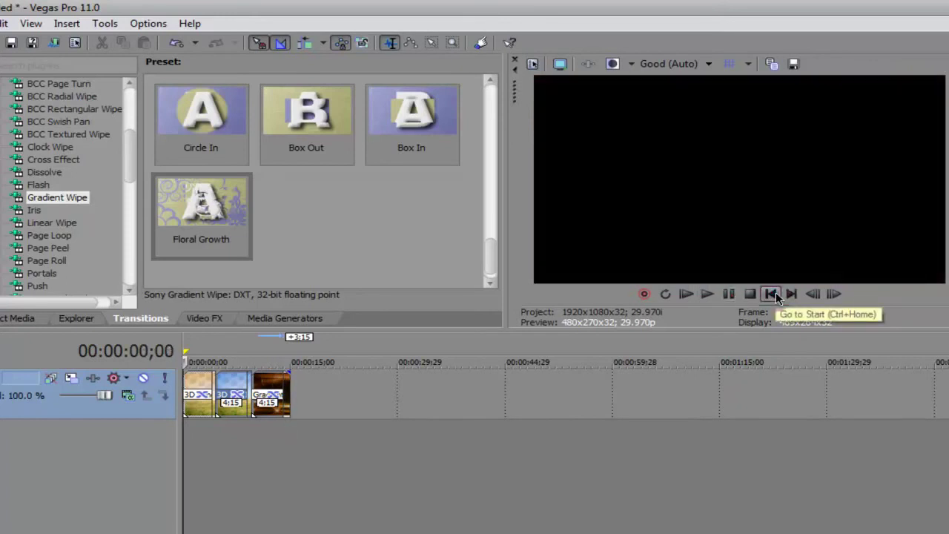
# Delete the video track and place Corporate_05.jpg, Corporate_06.jpg and Corporate_07.jpg at the start of the empty timeline.
pyautogui.rightClick(407, 398)
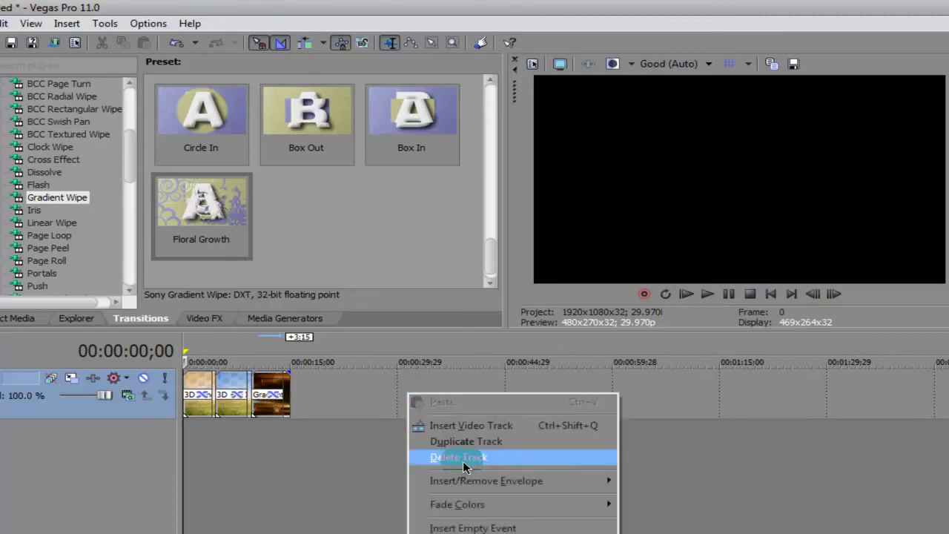
pyautogui.click(462, 458)
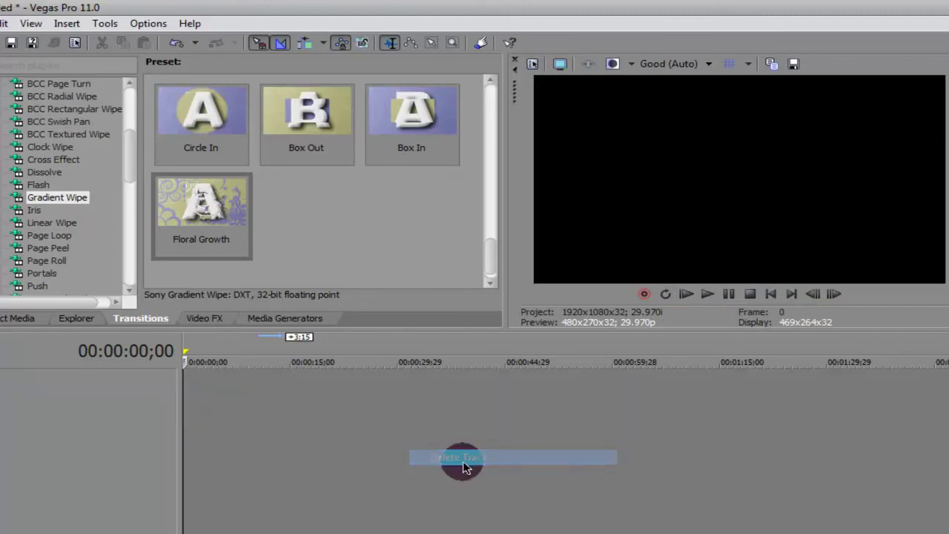
pyautogui.click(10, 320)
pyautogui.moveTo(427, 107); pyautogui.dragTo(157, 175)
pyautogui.moveTo(171, 112); pyautogui.dragTo(199, 201)
pyautogui.moveTo(199, 373); pyautogui.dragTo(191, 381)
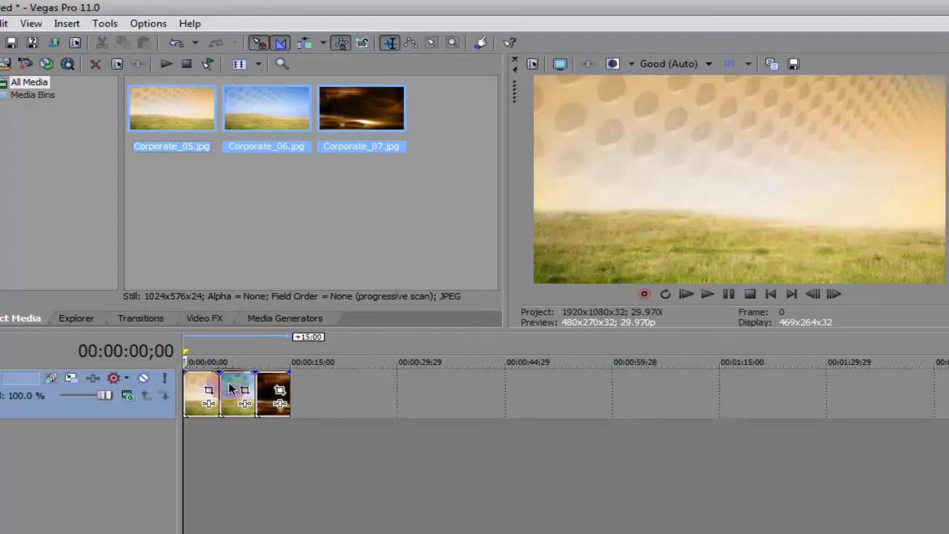
# Reorder the clips so Corporate_07.jpg sits between Corporate_05.jpg and Corporate_06.jpg, leaving small gaps between them.
pyautogui.click(236, 383)
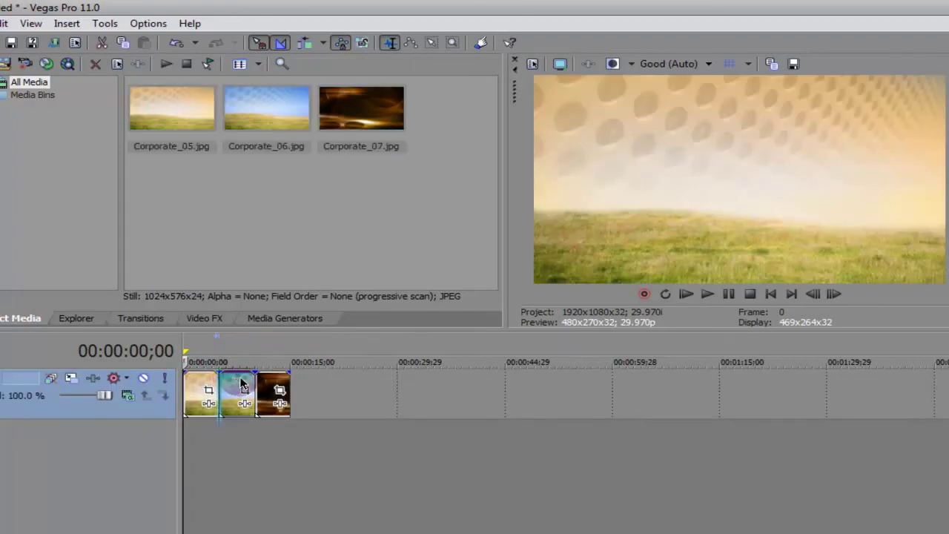
pyautogui.moveTo(273, 387); pyautogui.dragTo(343, 387)
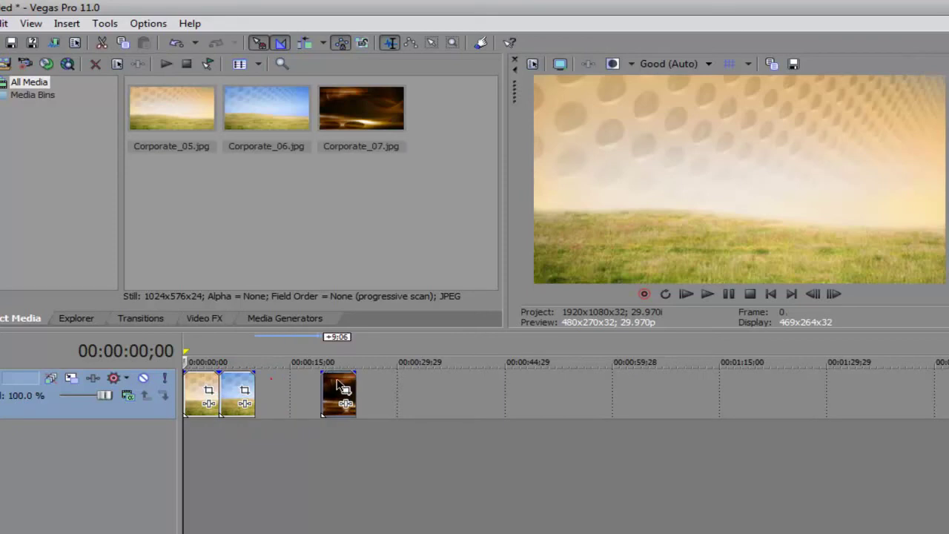
pyautogui.moveTo(230, 383); pyautogui.dragTo(261, 385)
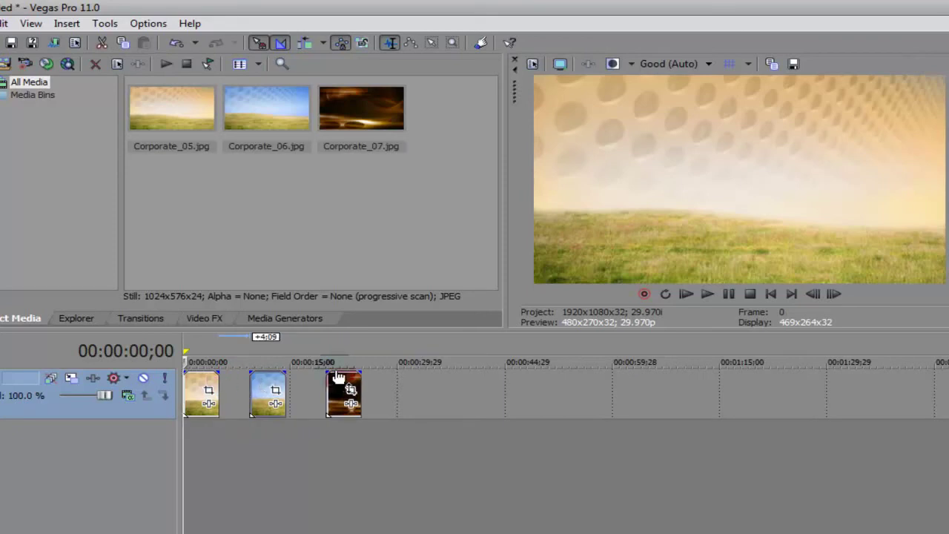
pyautogui.moveTo(343, 389); pyautogui.dragTo(321, 382)
pyautogui.moveTo(231, 381)
pyautogui.mouseDown()
pyautogui.moveTo(252, 381)
pyautogui.moveTo(242, 381)
pyautogui.mouseUp()
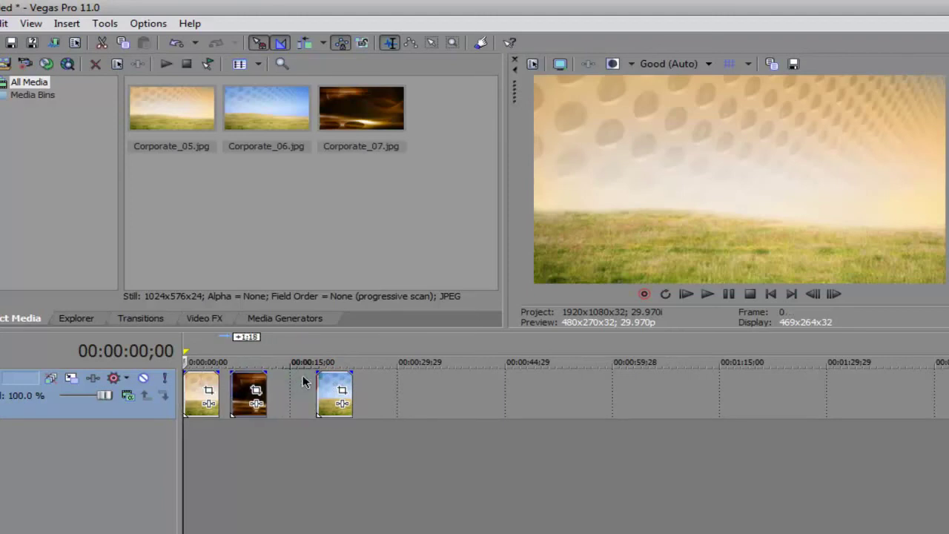
pyautogui.moveTo(332, 381); pyautogui.dragTo(293, 381)
# Play from near the end of the first clip across the gap into the second clip, then pause.
pyautogui.click(218, 430)
pyautogui.click(200, 436)
pyautogui.click(211, 433)
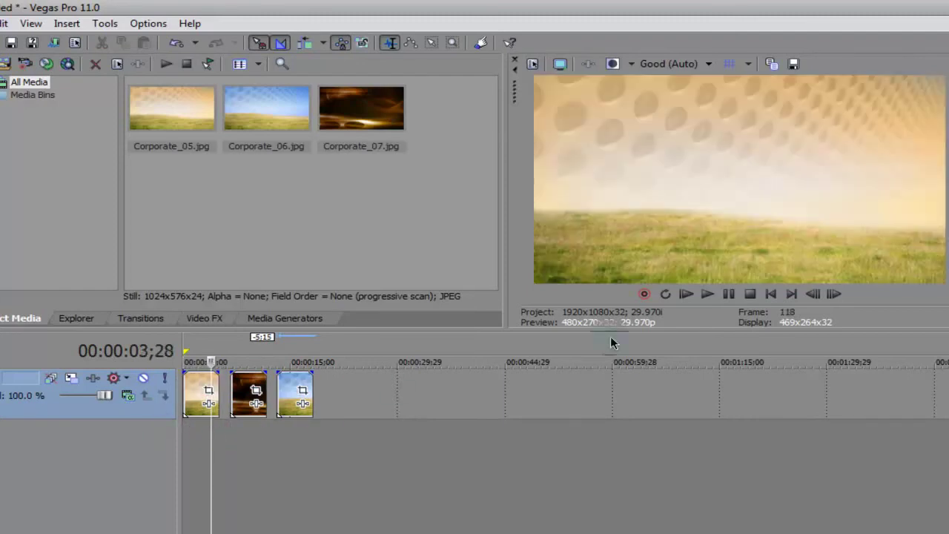
pyautogui.click(706, 293)
pyautogui.click(229, 437)
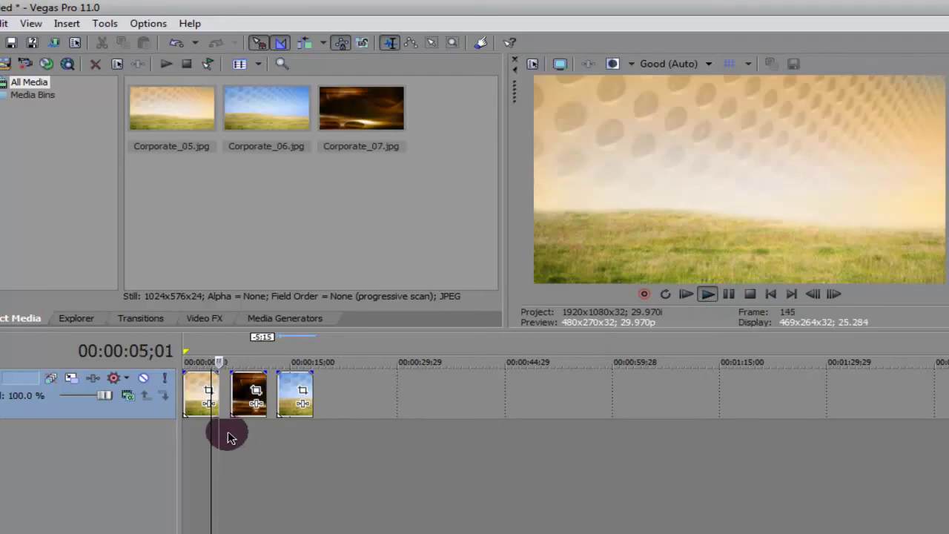
pyautogui.click(729, 293)
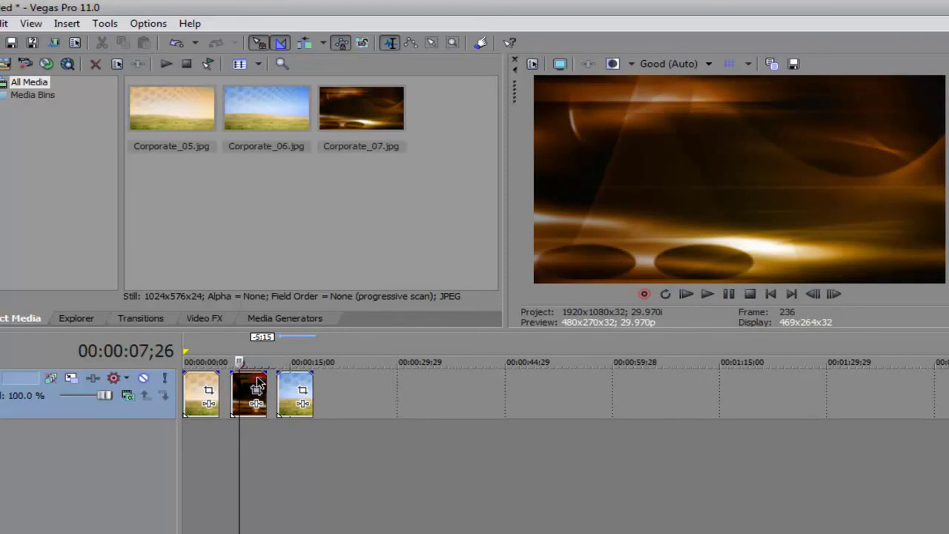
# Snap the second and third clips against their preceding clips to close both gaps, then play the sequence from the start.
pyautogui.moveTo(257, 382)
pyautogui.mouseDown()
pyautogui.moveTo(238, 379)
pyautogui.moveTo(281, 382)
pyautogui.moveTo(266, 382)
pyautogui.mouseUp()
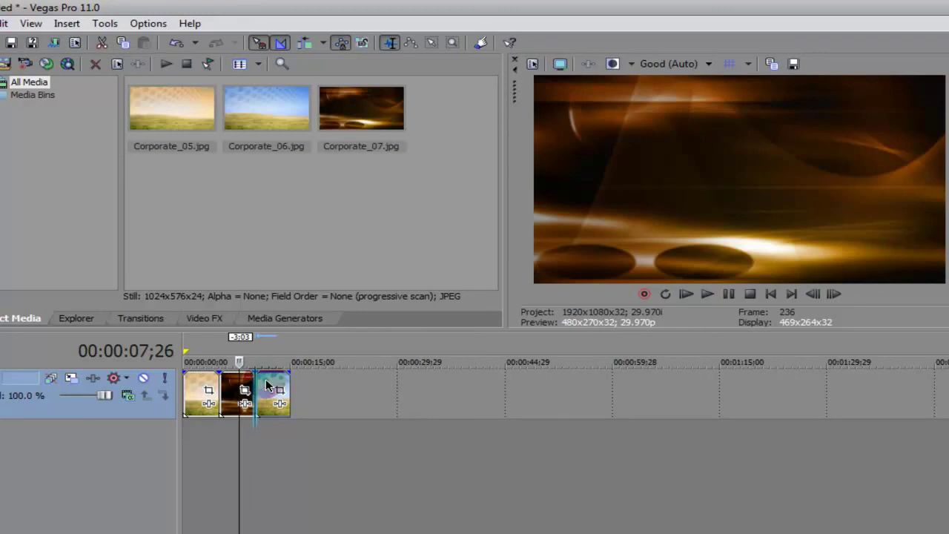
pyautogui.moveTo(266, 382); pyautogui.dragTo(266, 382)
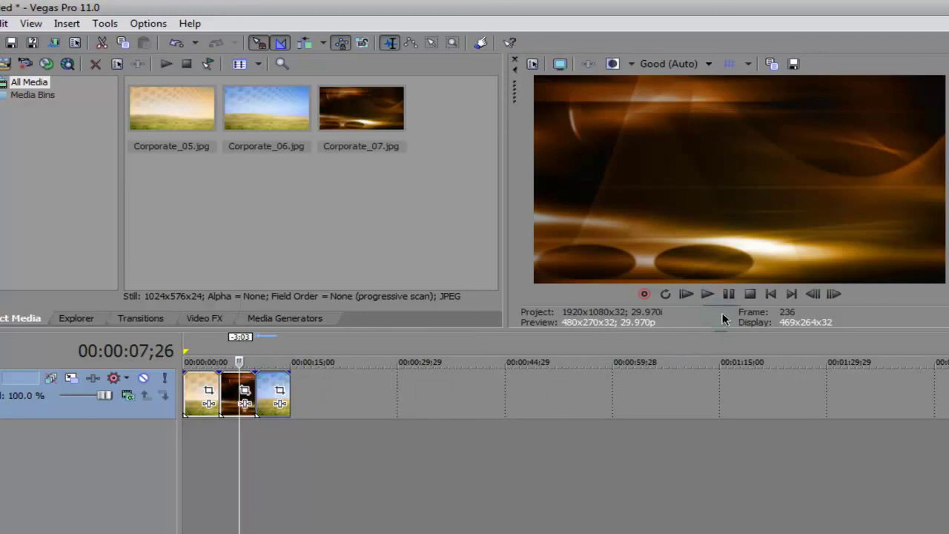
pyautogui.click(773, 294)
pyautogui.click(690, 294)
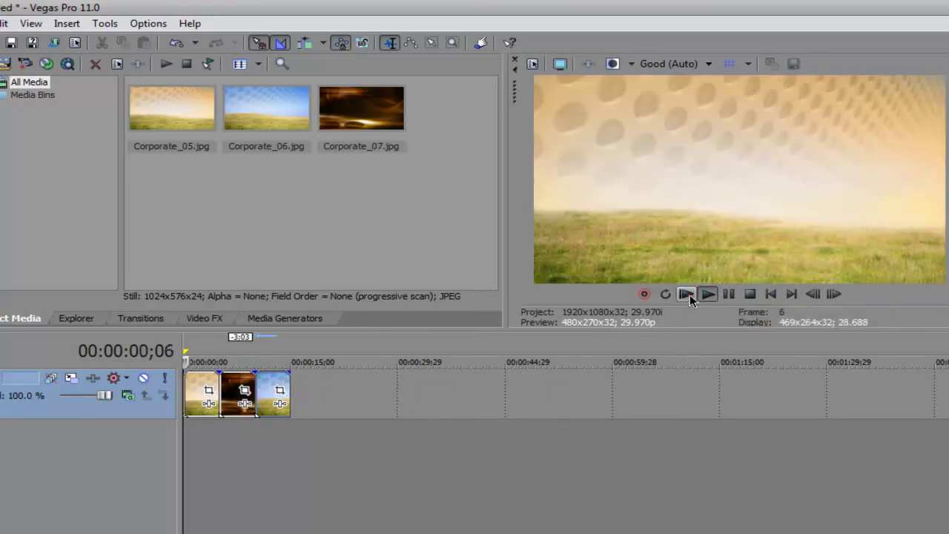
pyautogui.click(708, 296)
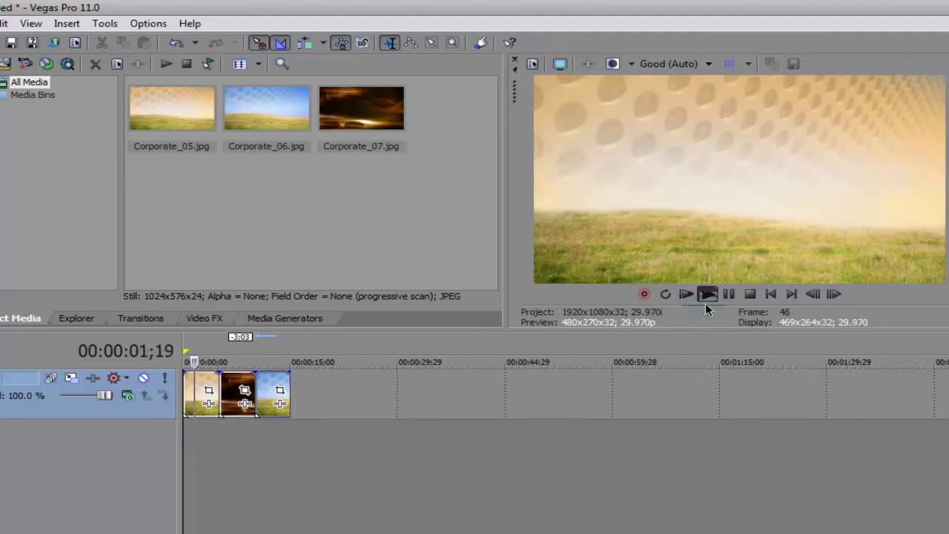
# Pause and return to the start, add the default Iris transition to the first clip's start, and extend it over more of the clip.
pyautogui.click(728, 294)
pyautogui.click(771, 294)
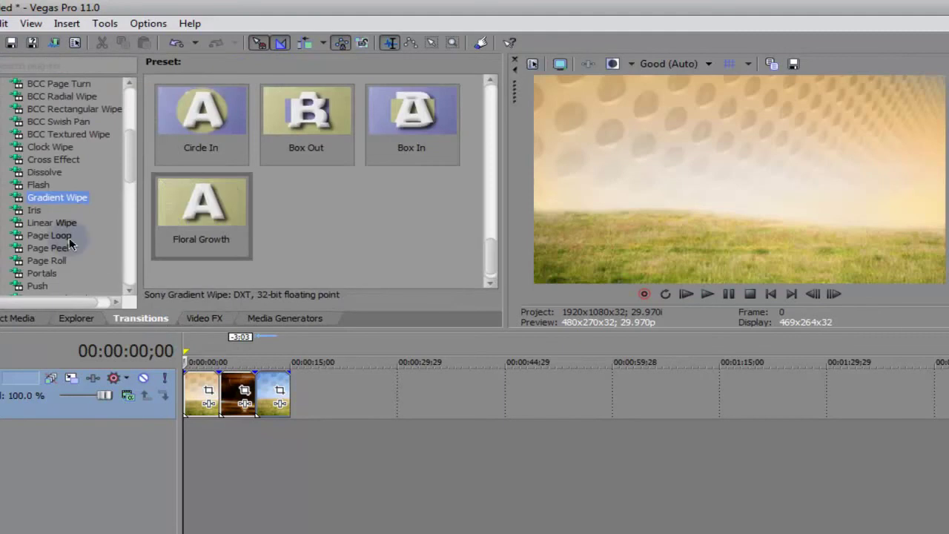
pyautogui.click(35, 211)
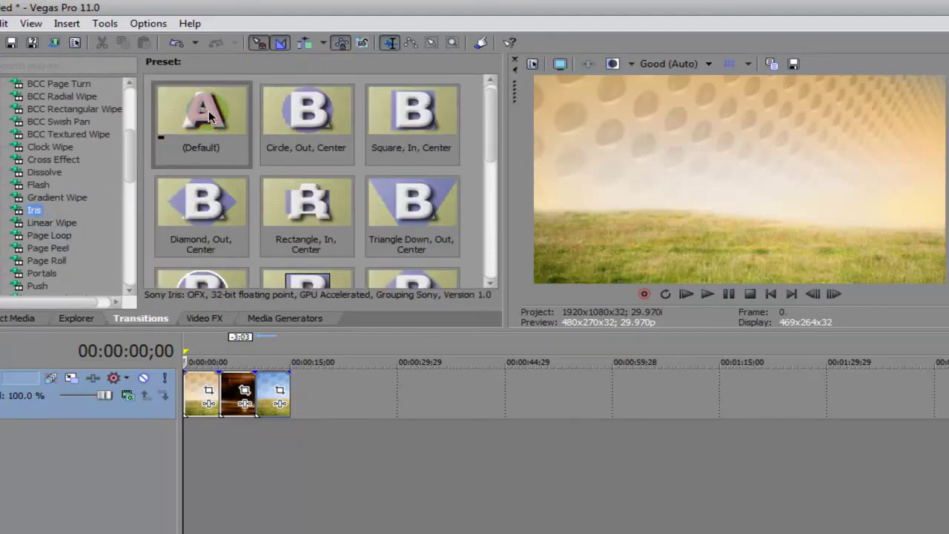
pyautogui.moveTo(205, 117); pyautogui.dragTo(178, 380)
pyautogui.moveTo(187, 419); pyautogui.dragTo(186, 422)
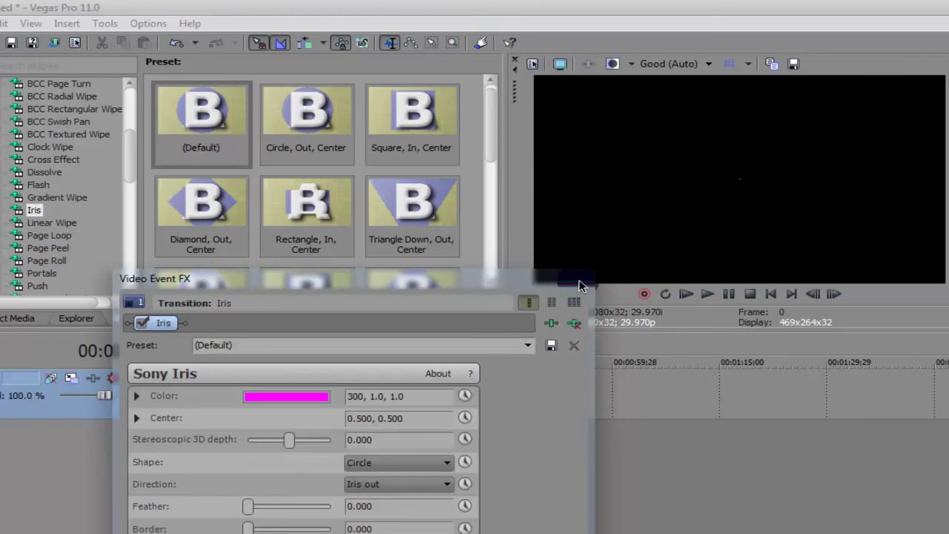
pyautogui.click(583, 280)
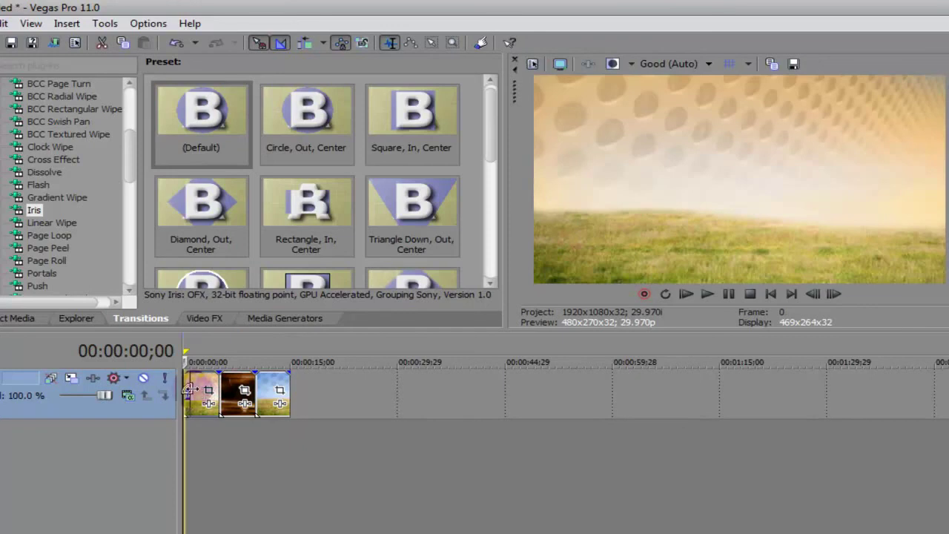
pyautogui.moveTo(189, 379); pyautogui.dragTo(204, 380)
# Add the Page Loop "Top-Left, Medium Loop" transition between the first and second clips and lengthen it to 3:17.
pyautogui.click(58, 235)
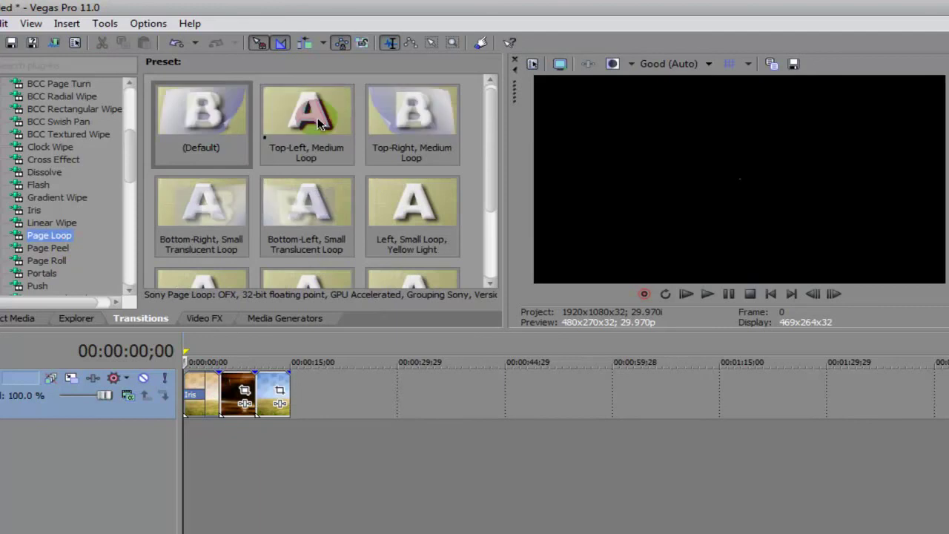
pyautogui.moveTo(318, 113); pyautogui.dragTo(223, 416)
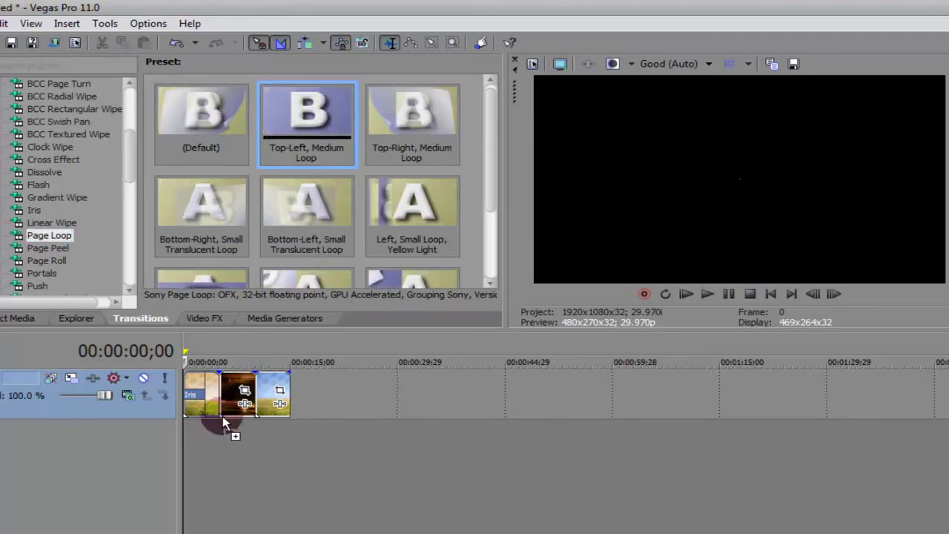
pyautogui.click(586, 281)
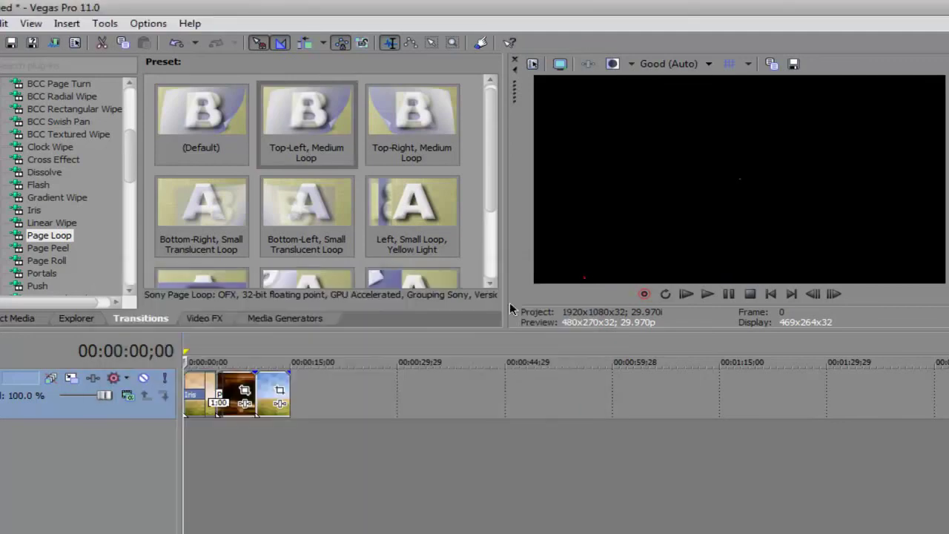
pyautogui.moveTo(251, 404); pyautogui.dragTo(239, 382)
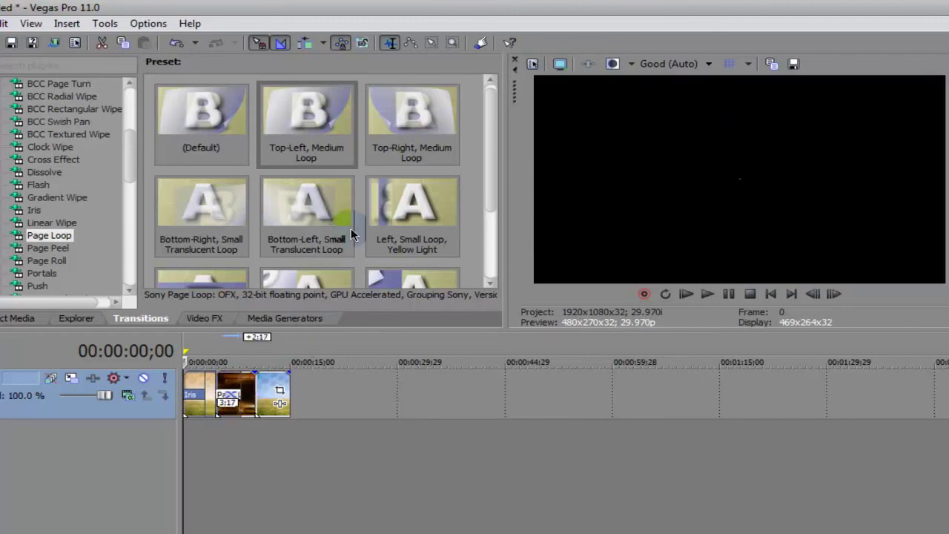
# Add the Page Roll "Top-Left, Medium Curl" transition between the second and third clips with its preset settings.
pyautogui.click(40, 186)
pyautogui.click(47, 172)
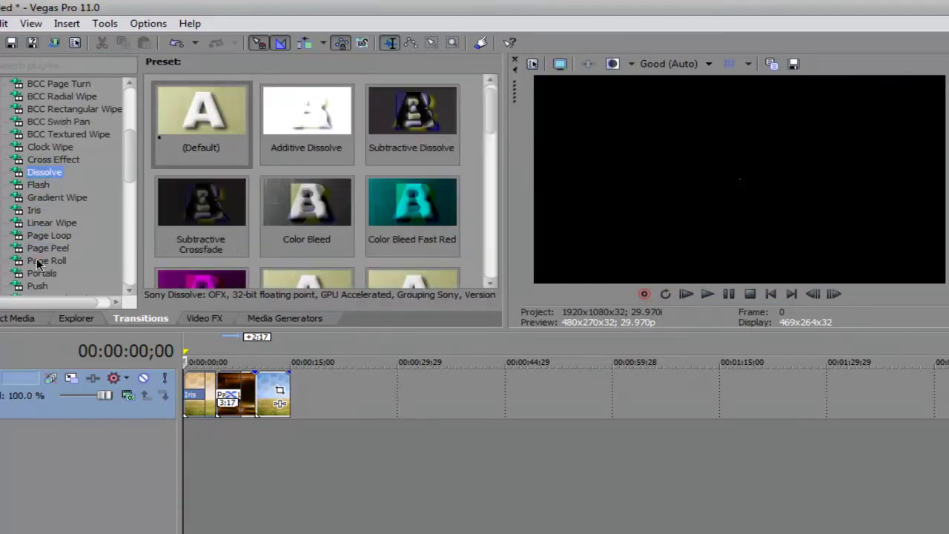
pyautogui.click(38, 261)
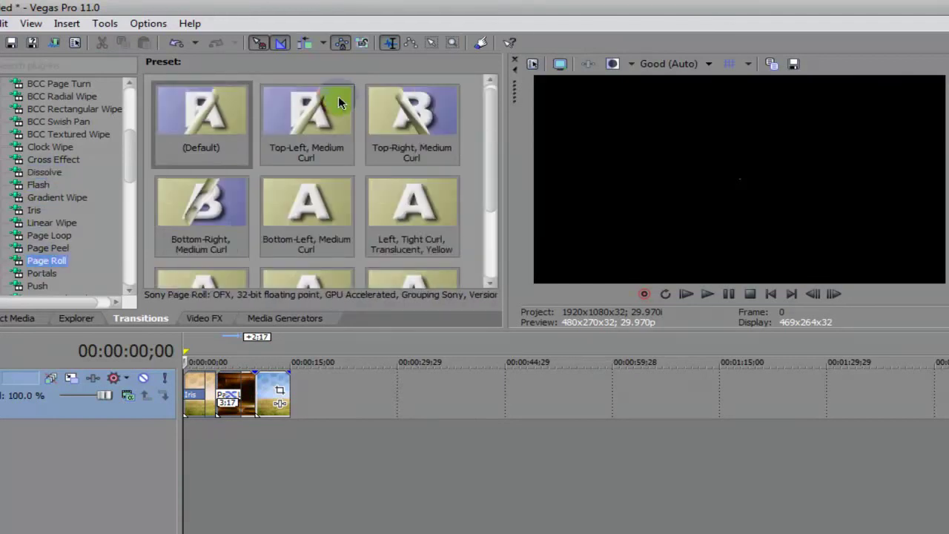
pyautogui.moveTo(333, 96); pyautogui.dragTo(255, 415)
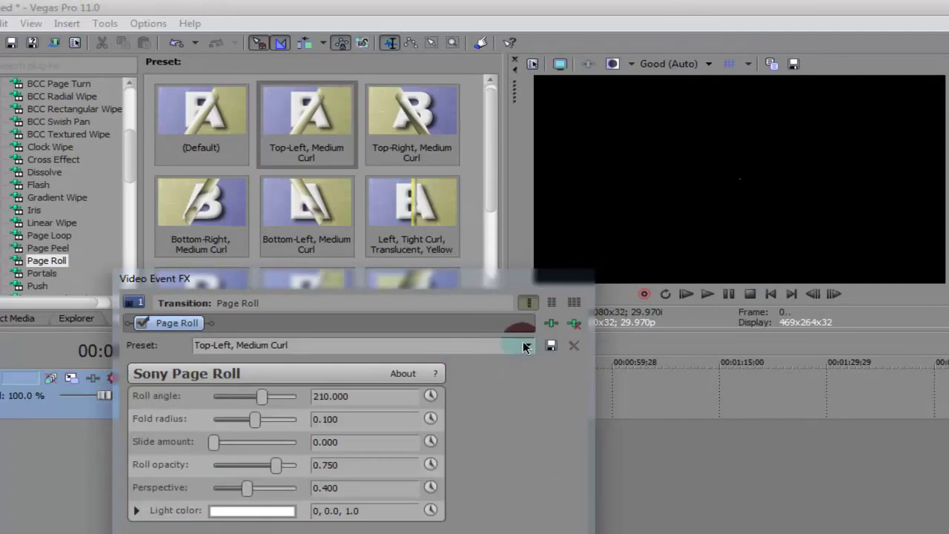
pyautogui.click(584, 279)
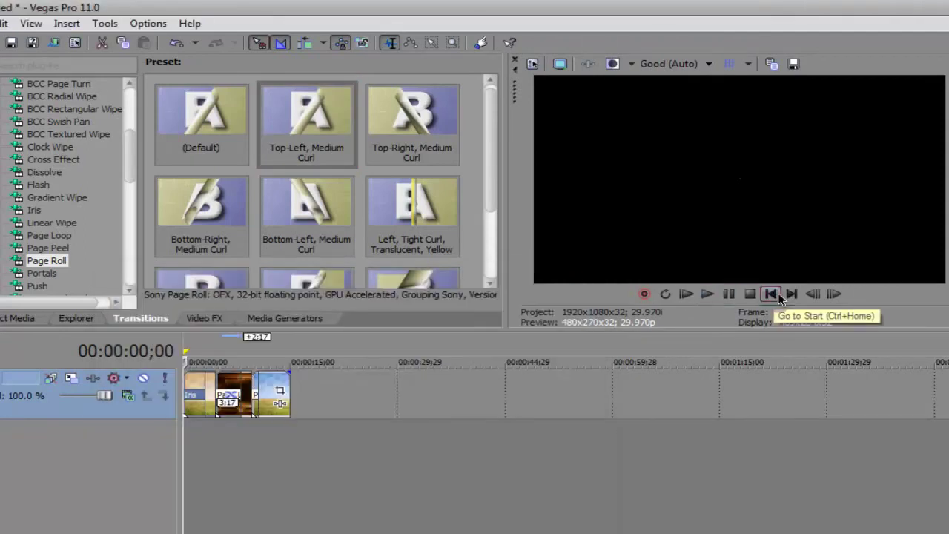
# Play the three-clip sequence from the start through all its transitions, pause in the last clip, and return to the start.
pyautogui.click(705, 293)
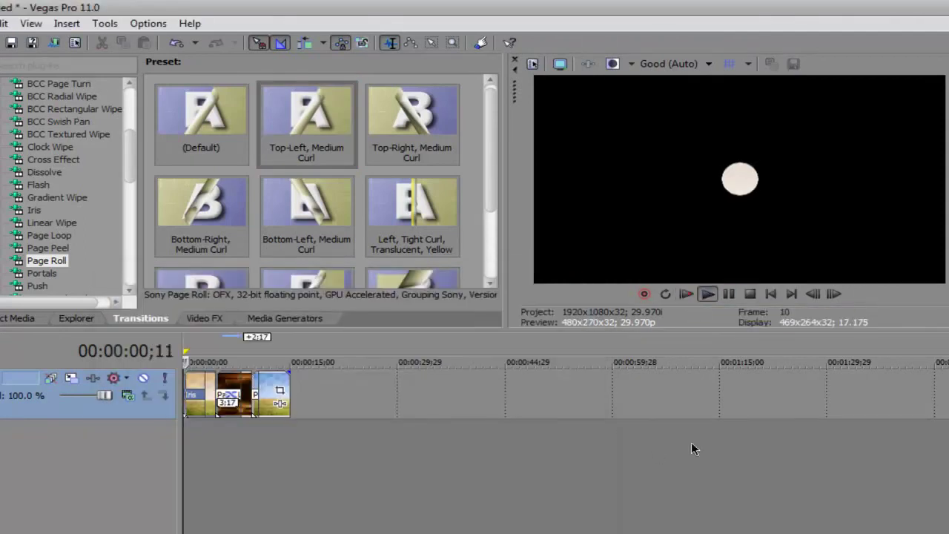
pyautogui.click(650, 448)
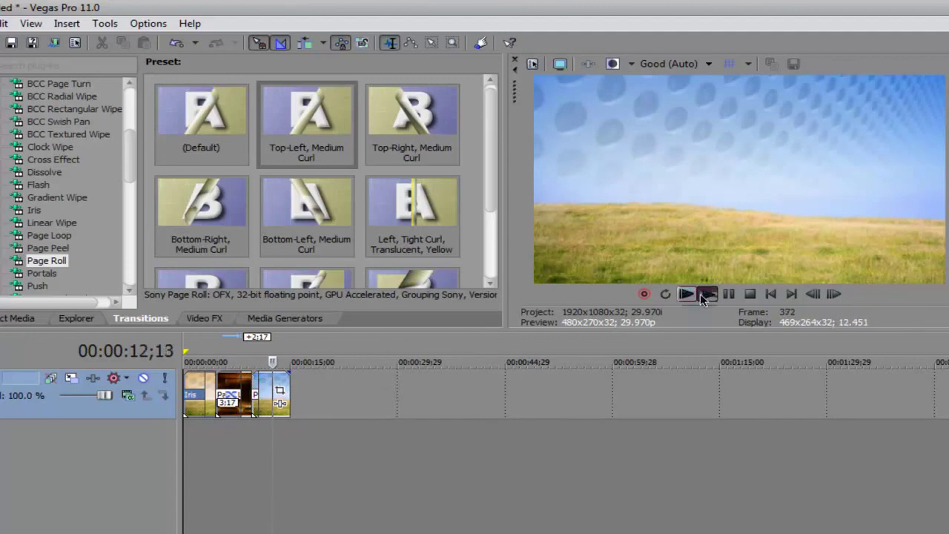
pyautogui.click(730, 293)
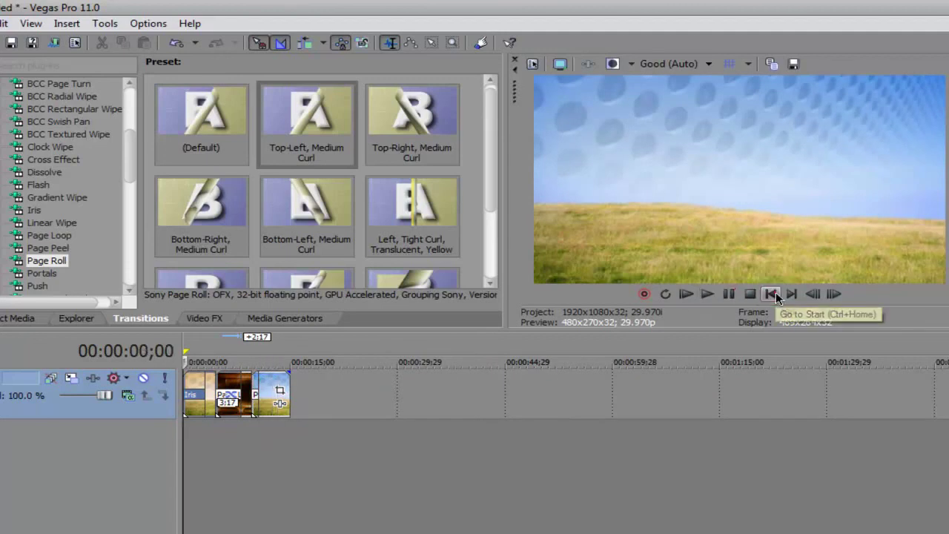
pyautogui.click(772, 294)
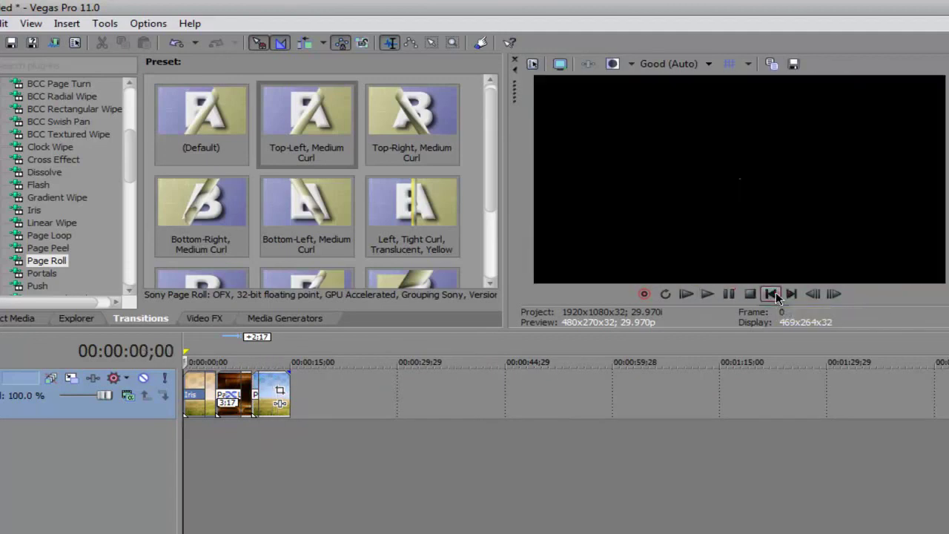
# Delete the video track with its clips and bring up the project media.
pyautogui.rightClick(449, 404)
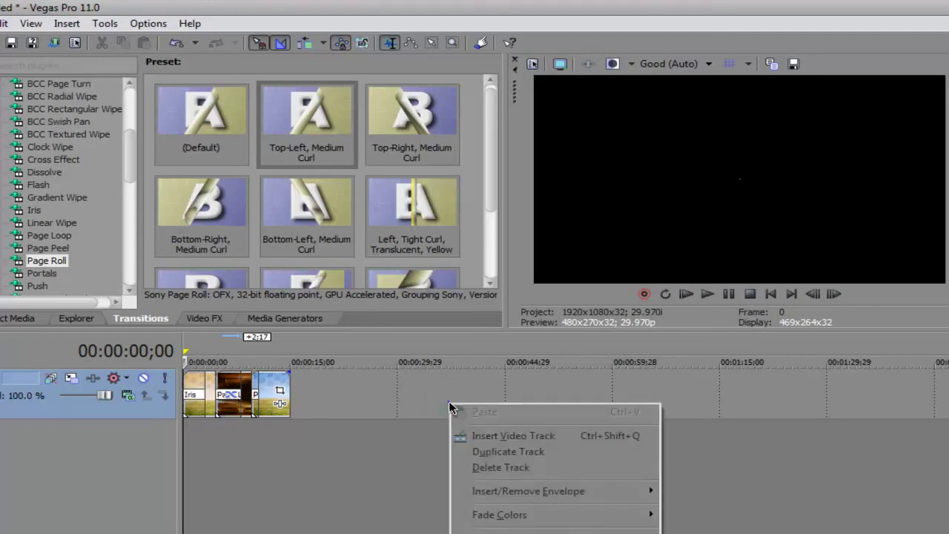
pyautogui.click(537, 466)
pyautogui.click(29, 317)
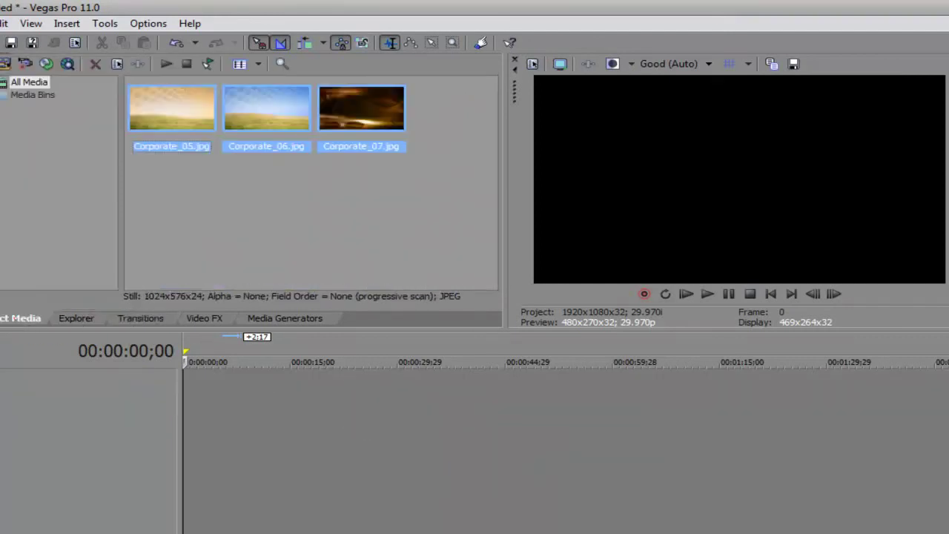
# Import the folder's still images, including Border_WidescreenGrunge.png and the Celebration pictures, and place them all in sequence at the timeline's start.
pyautogui.hotkey('alt', 'f')
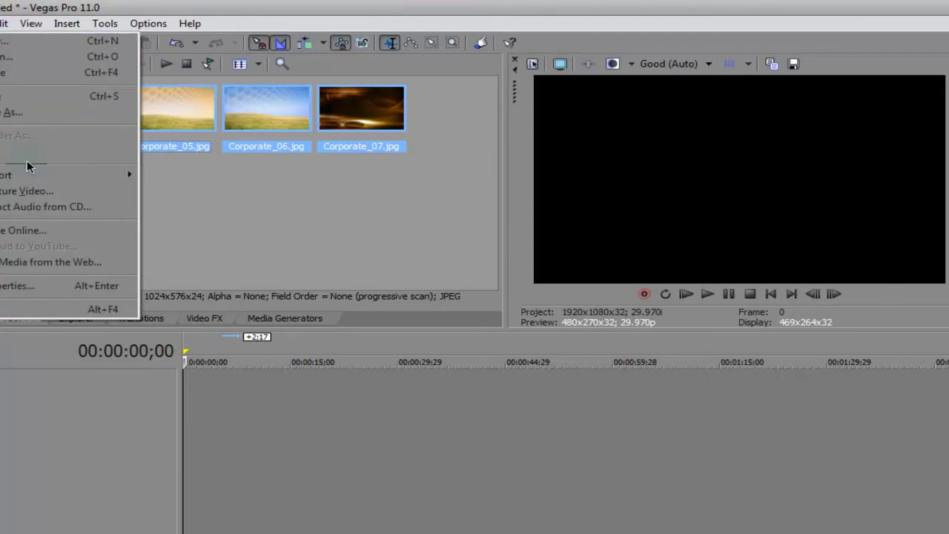
pyautogui.moveTo(97, 174)
pyautogui.click(167, 175)
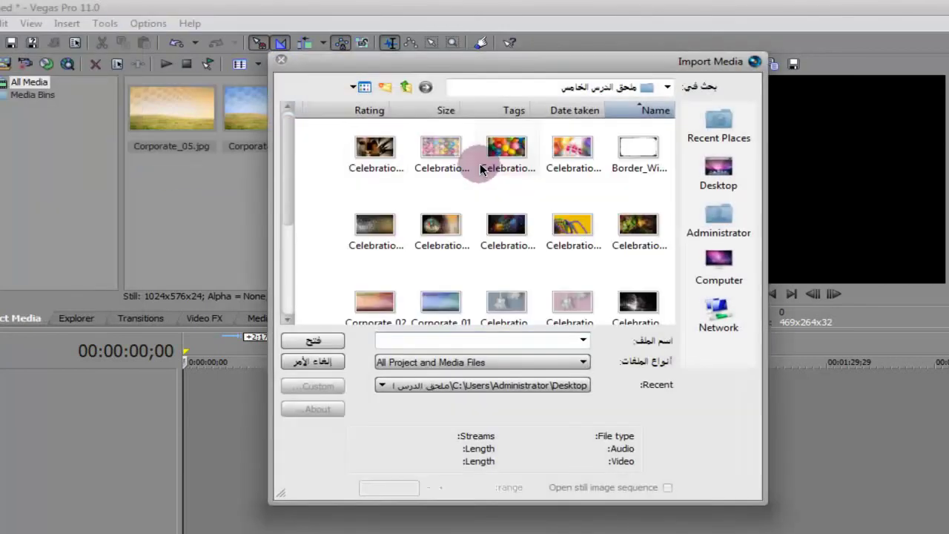
pyautogui.moveTo(323, 128); pyautogui.dragTo(683, 350)
pyautogui.click(305, 340)
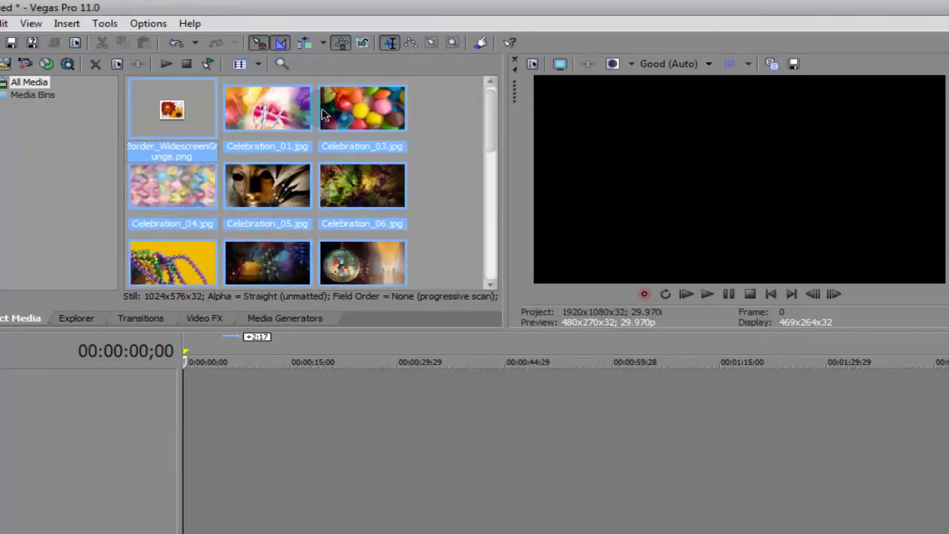
pyautogui.moveTo(180, 116); pyautogui.dragTo(185, 384)
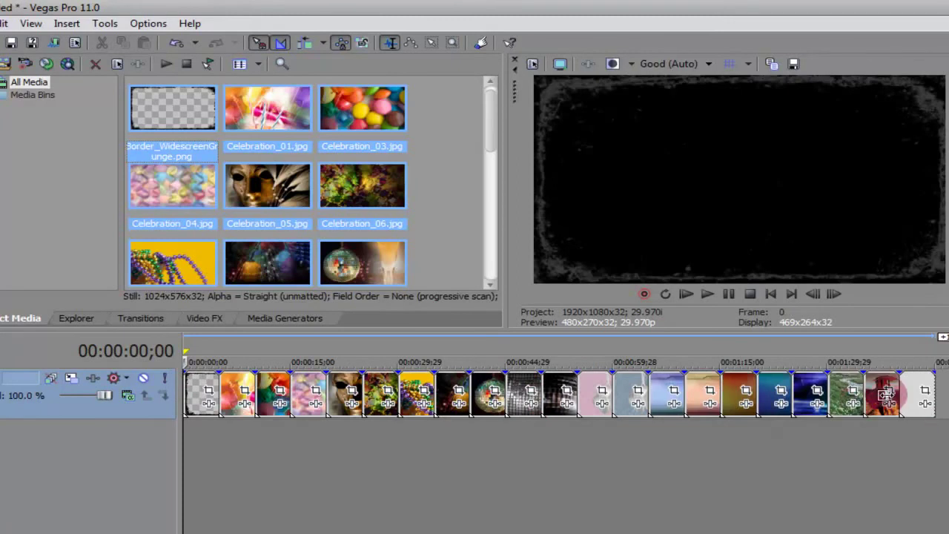
# Add the default Page Roll transition at the first clip's start and the default Linear Wipe between the first and second clips.
pyautogui.click(151, 318)
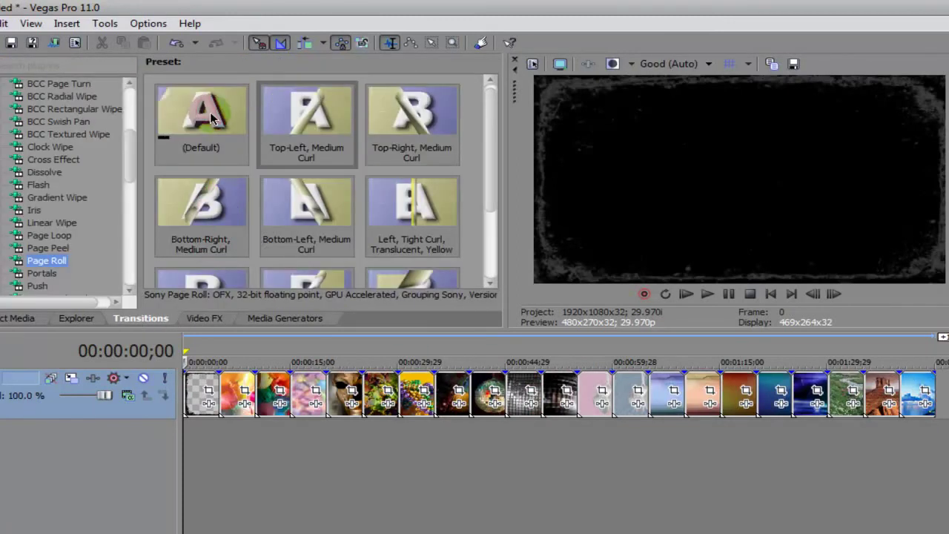
pyautogui.moveTo(201, 119); pyautogui.dragTo(187, 412)
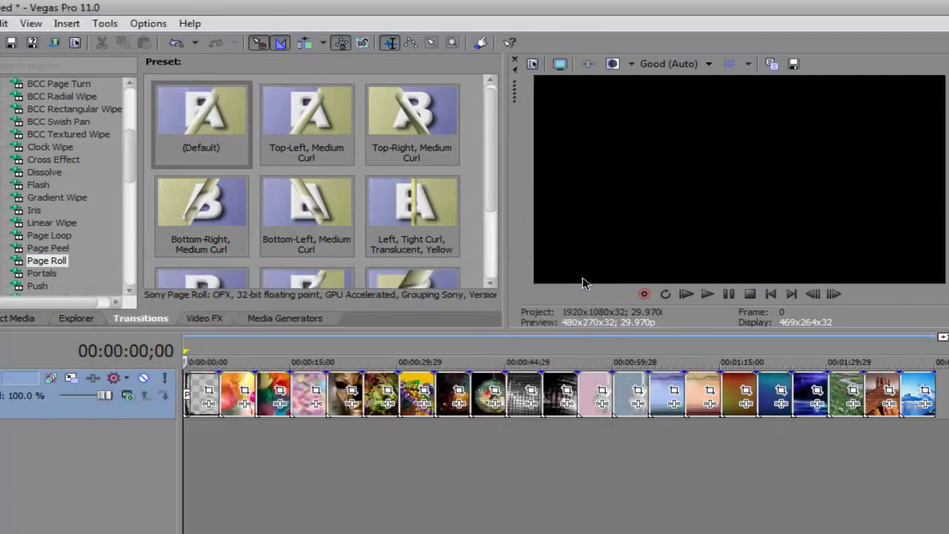
pyautogui.click(68, 222)
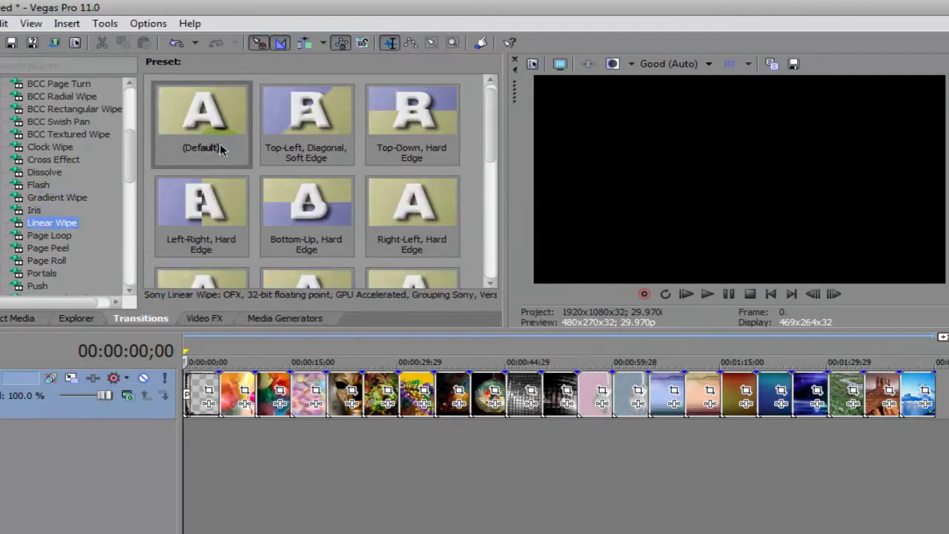
pyautogui.moveTo(221, 149); pyautogui.dragTo(225, 424)
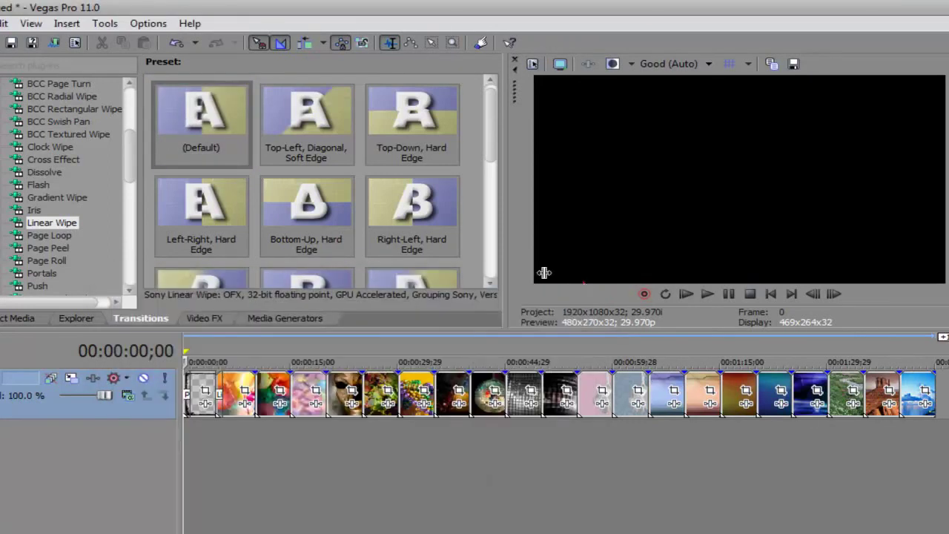
# Add the default Clock Wipe transition between the second and third clips, keeping its preset settings.
pyautogui.click(39, 186)
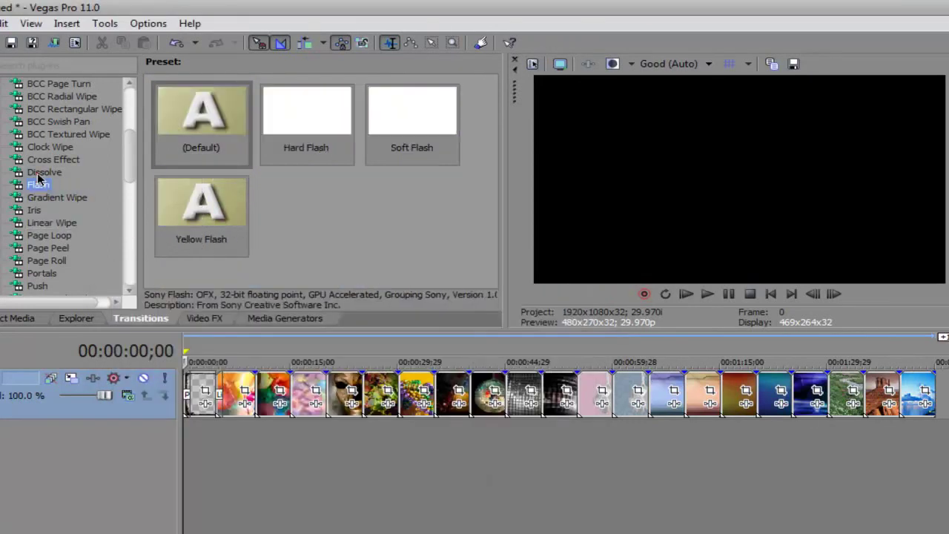
pyautogui.click(39, 172)
pyautogui.click(41, 146)
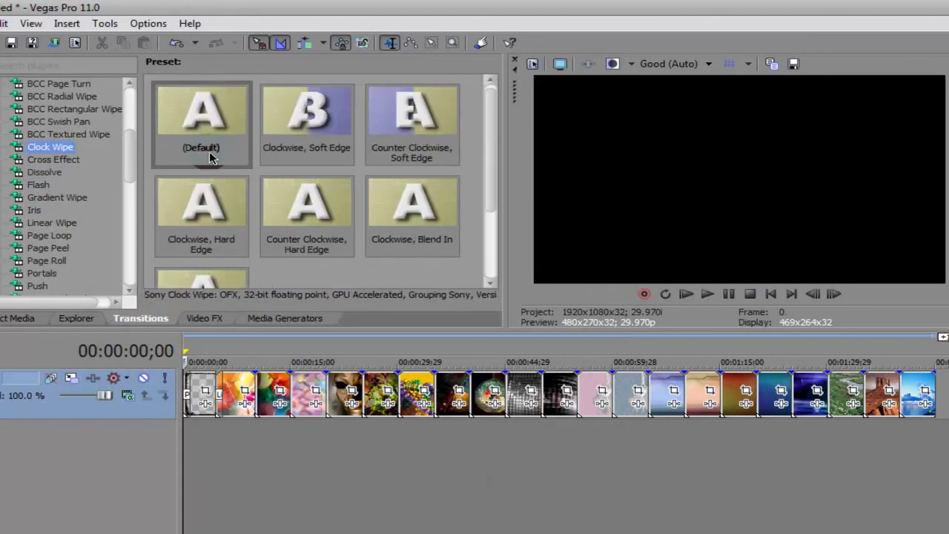
pyautogui.moveTo(215, 112); pyautogui.dragTo(258, 417)
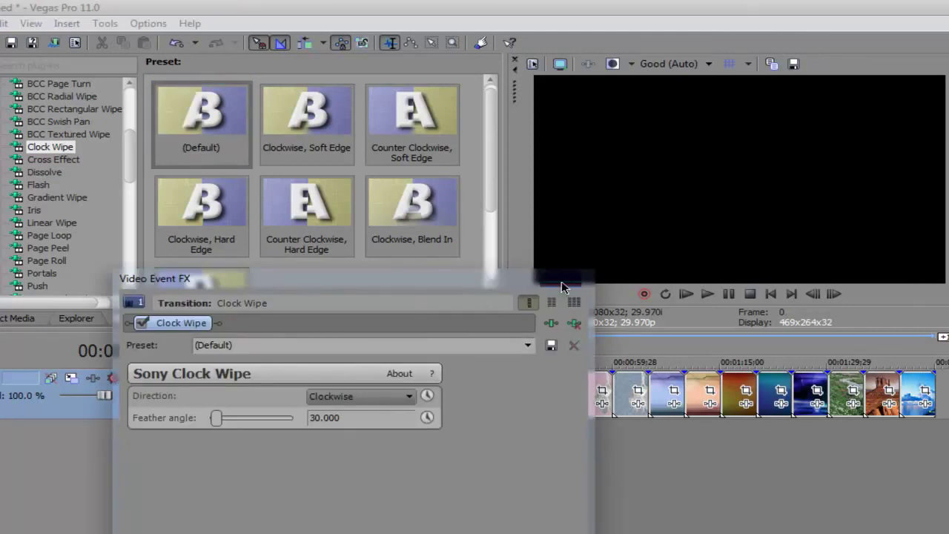
pyautogui.click(579, 286)
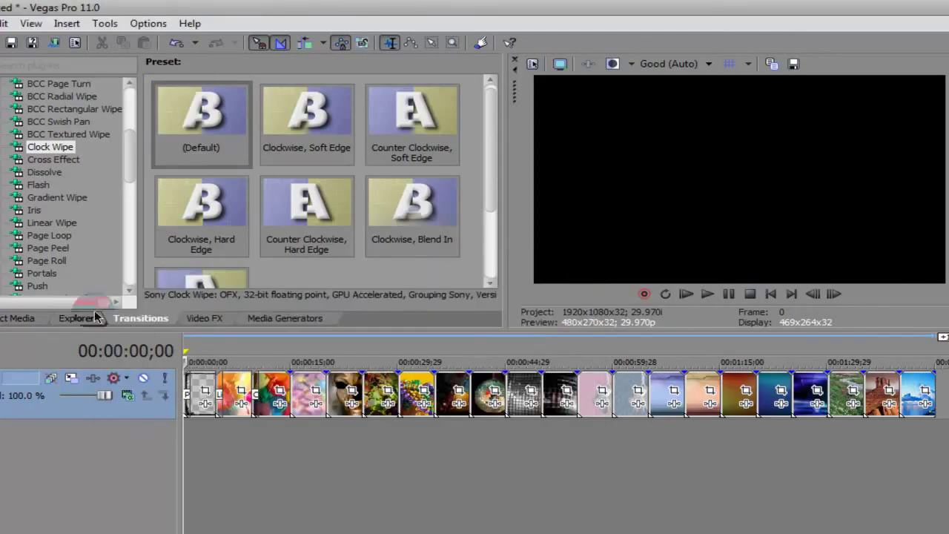
# Add the Page Peel "Top, Tight Fold, Opaque, Red Light" transition between the last two clips.
pyautogui.click(72, 250)
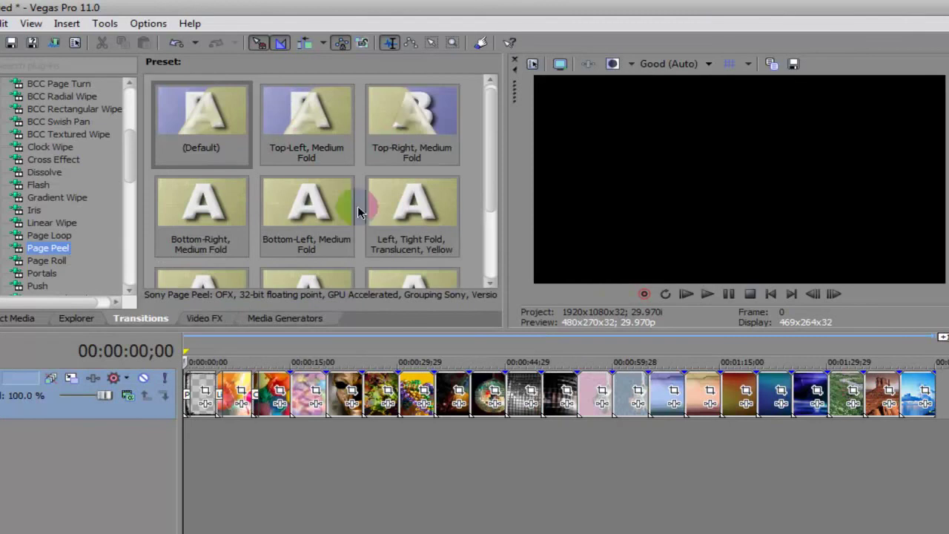
pyautogui.scroll(-2, 494, 232)
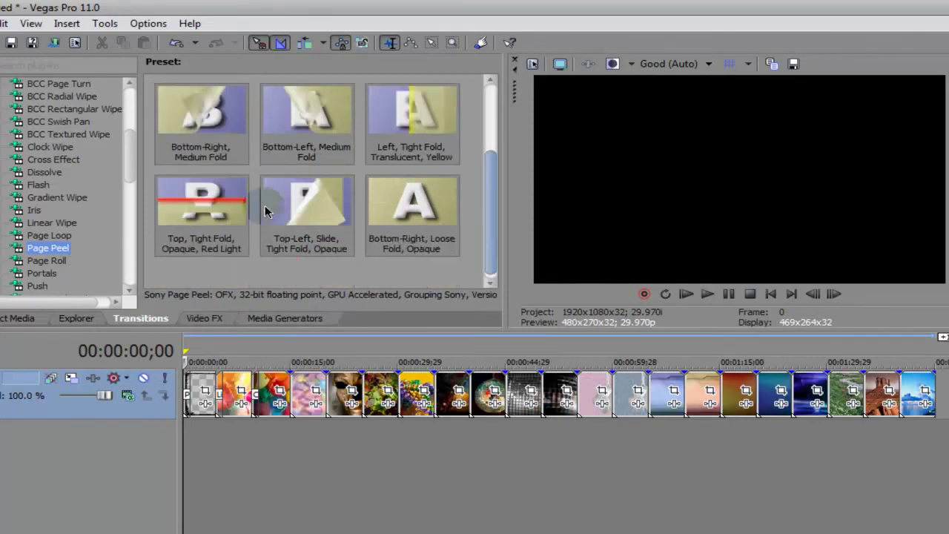
pyautogui.moveTo(200, 211); pyautogui.dragTo(903, 422)
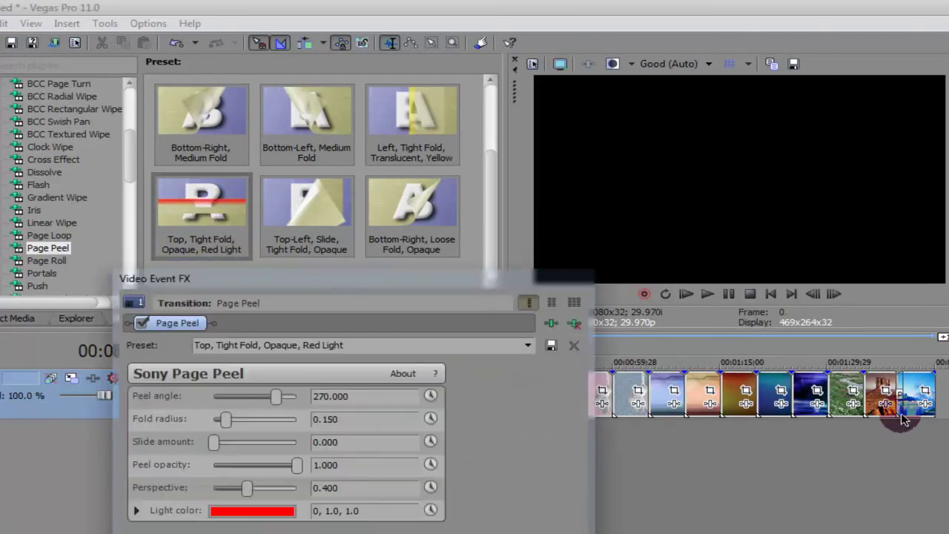
pyautogui.click(580, 280)
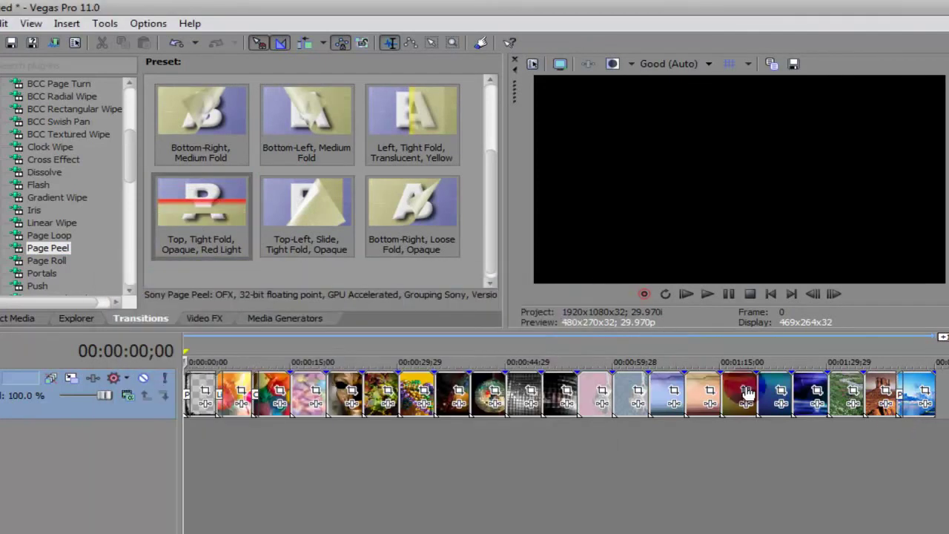
# Play from the third-to-last clip through the Page Peel transition into the last clip, then pause.
pyautogui.click(853, 437)
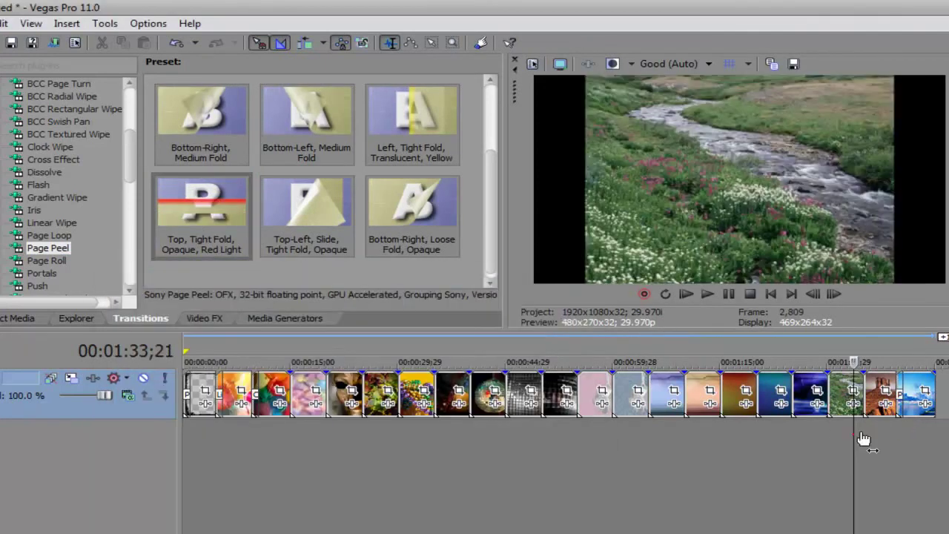
pyautogui.click(707, 294)
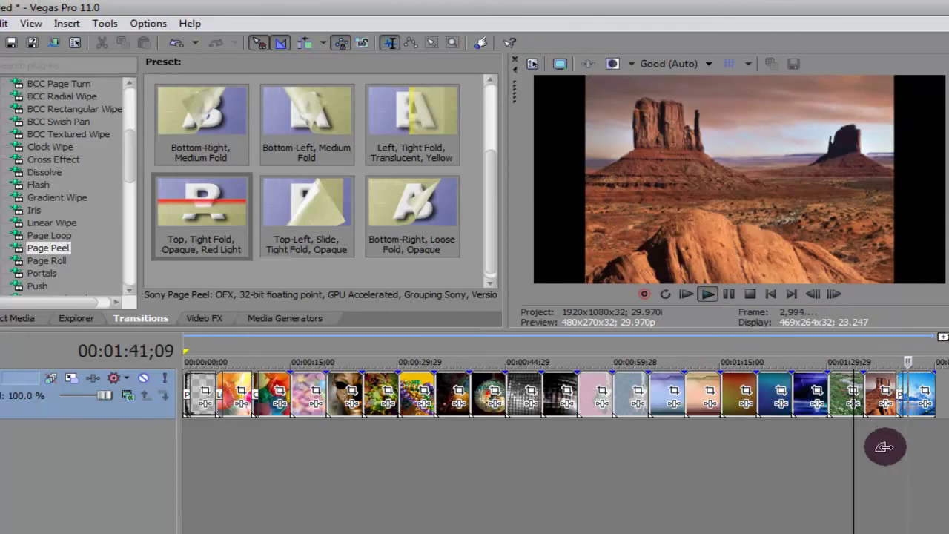
pyautogui.click(728, 294)
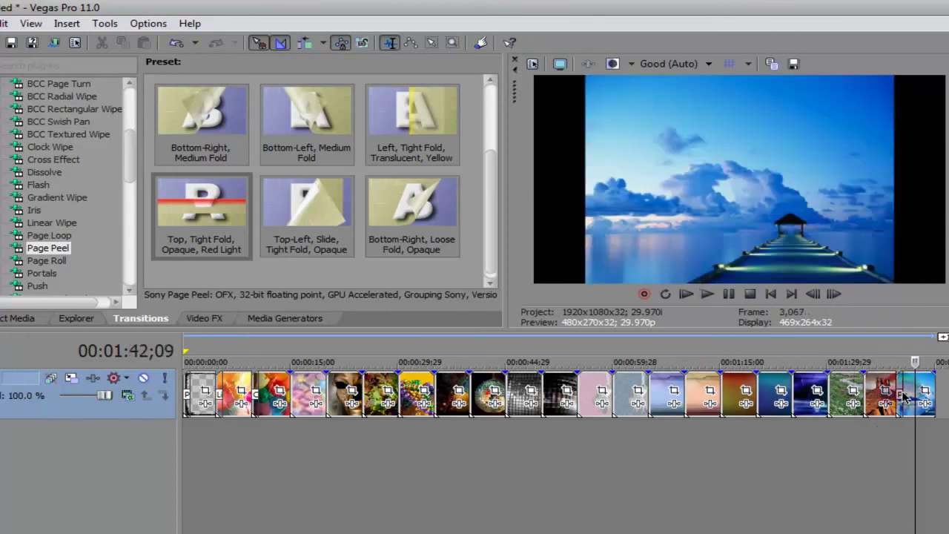
# Lengthen the Page Peel transition between the last two clips to 4:15, play across it, and return to the start.
pyautogui.moveTo(899, 383); pyautogui.dragTo(919, 380)
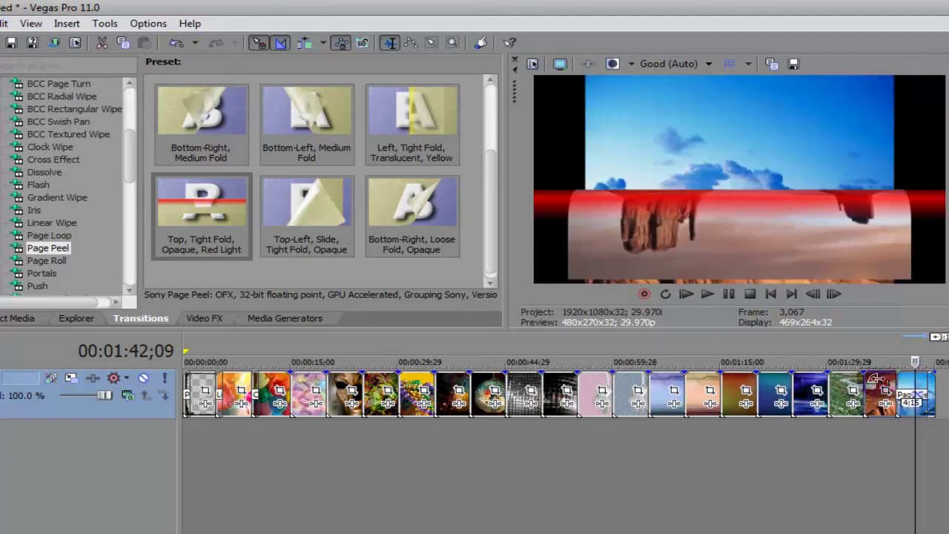
pyautogui.click(895, 447)
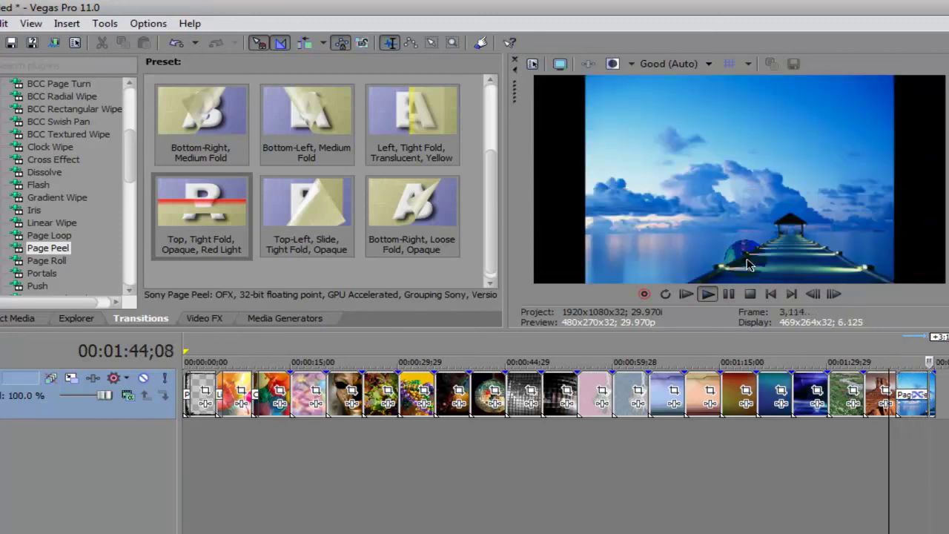
pyautogui.click(772, 294)
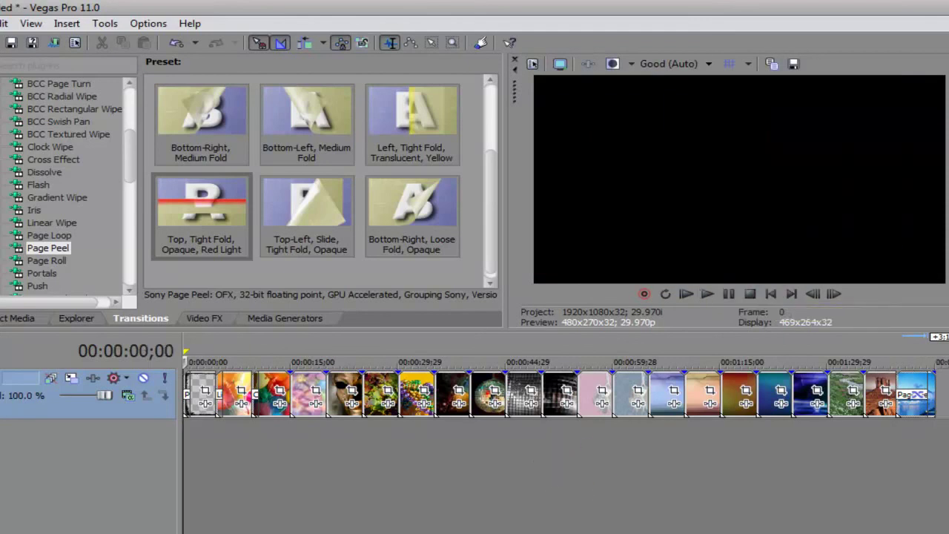